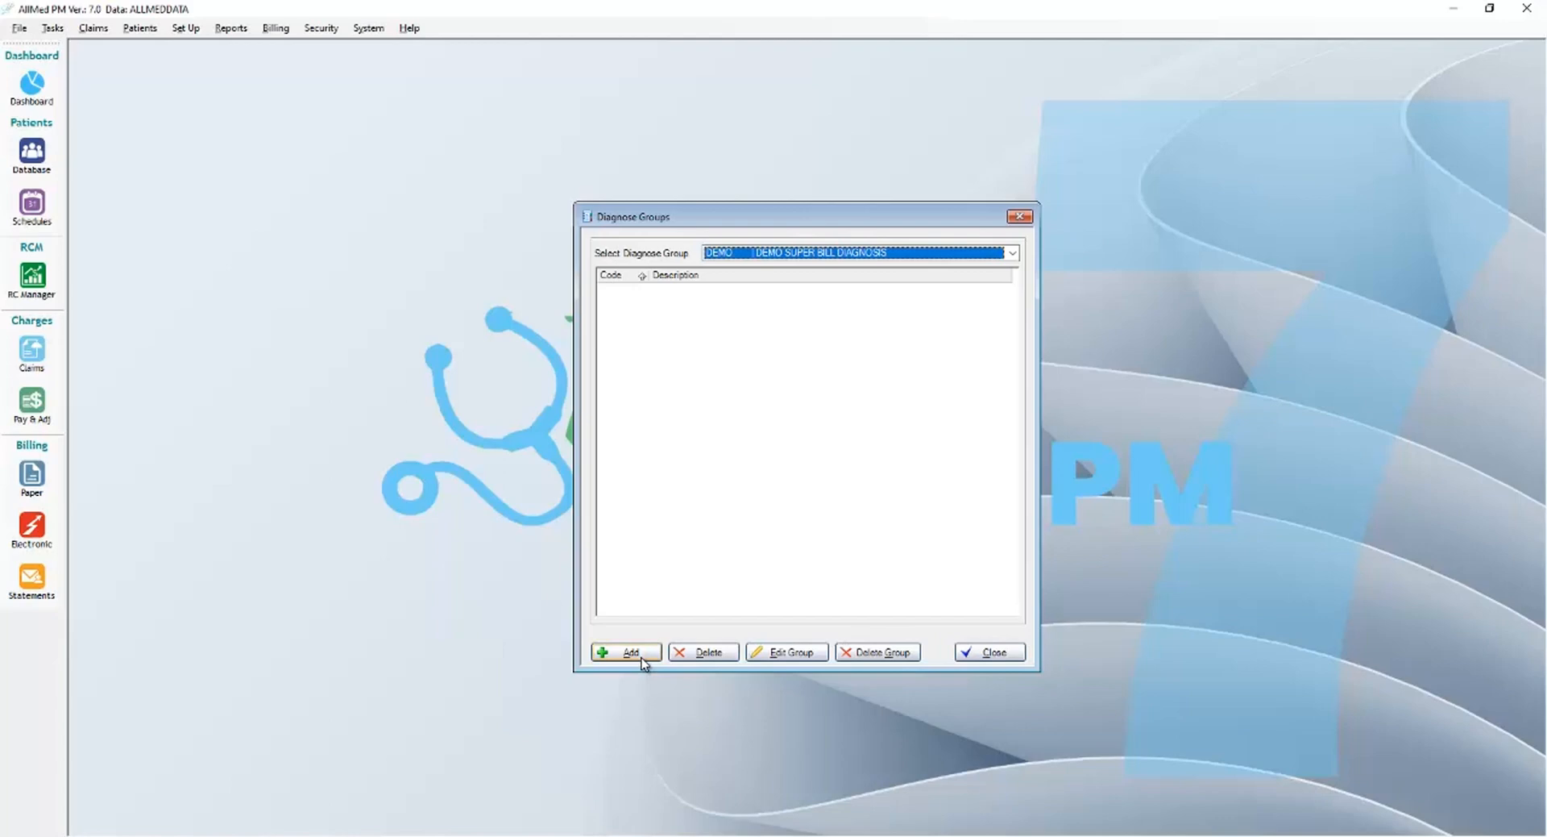
# Add diagnosis codes Z99.1, Z99.11, Z99.12, Z99.2, Z99.3, Z99.8 and Z99.81 to the DEMO diagnosis group
pyautogui.click(630, 652)
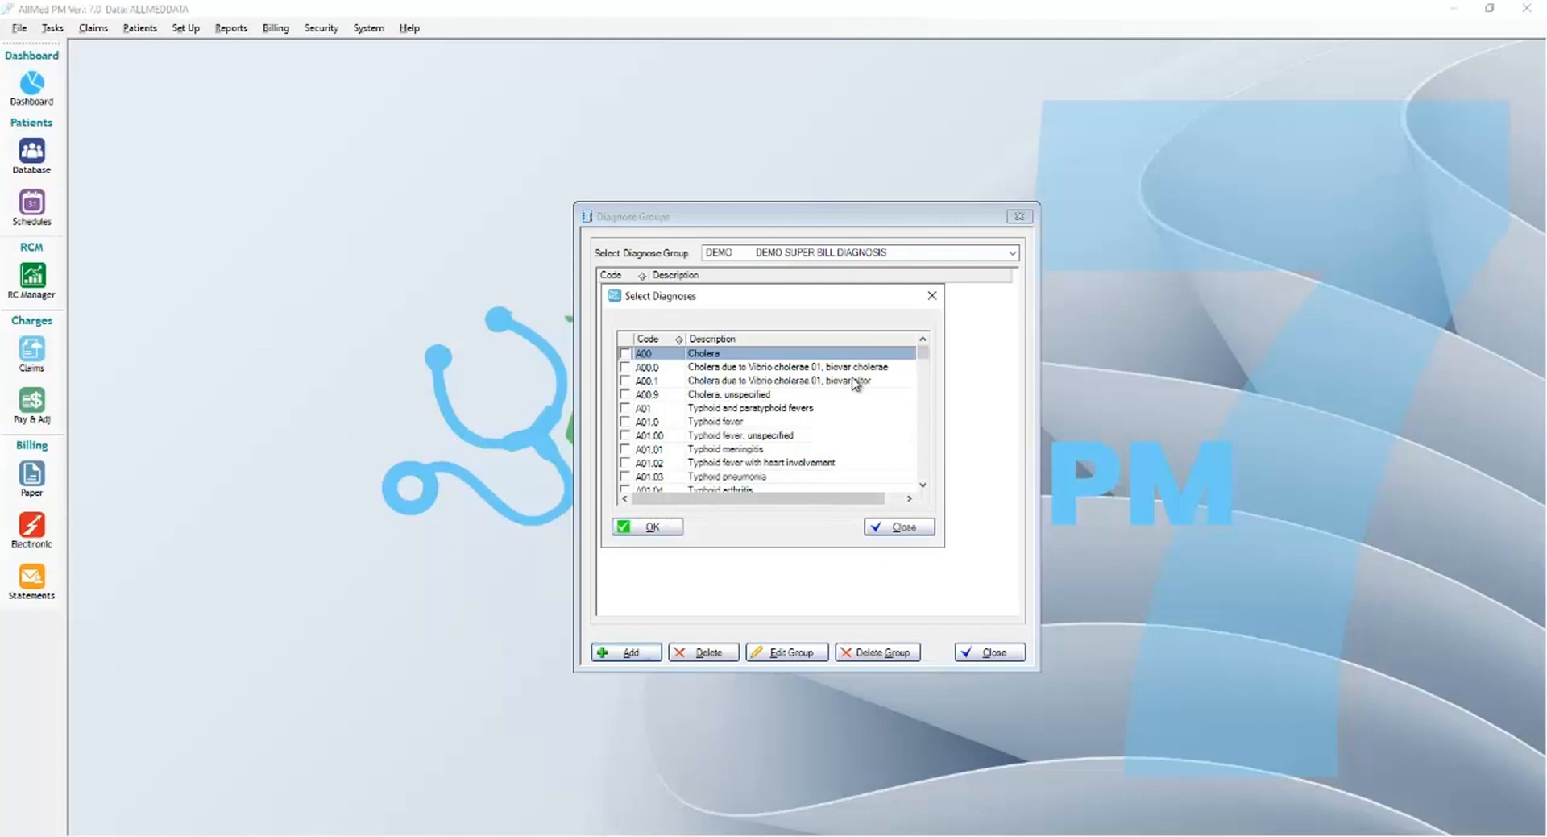
pyautogui.moveTo(923, 356); pyautogui.dragTo(927, 484)
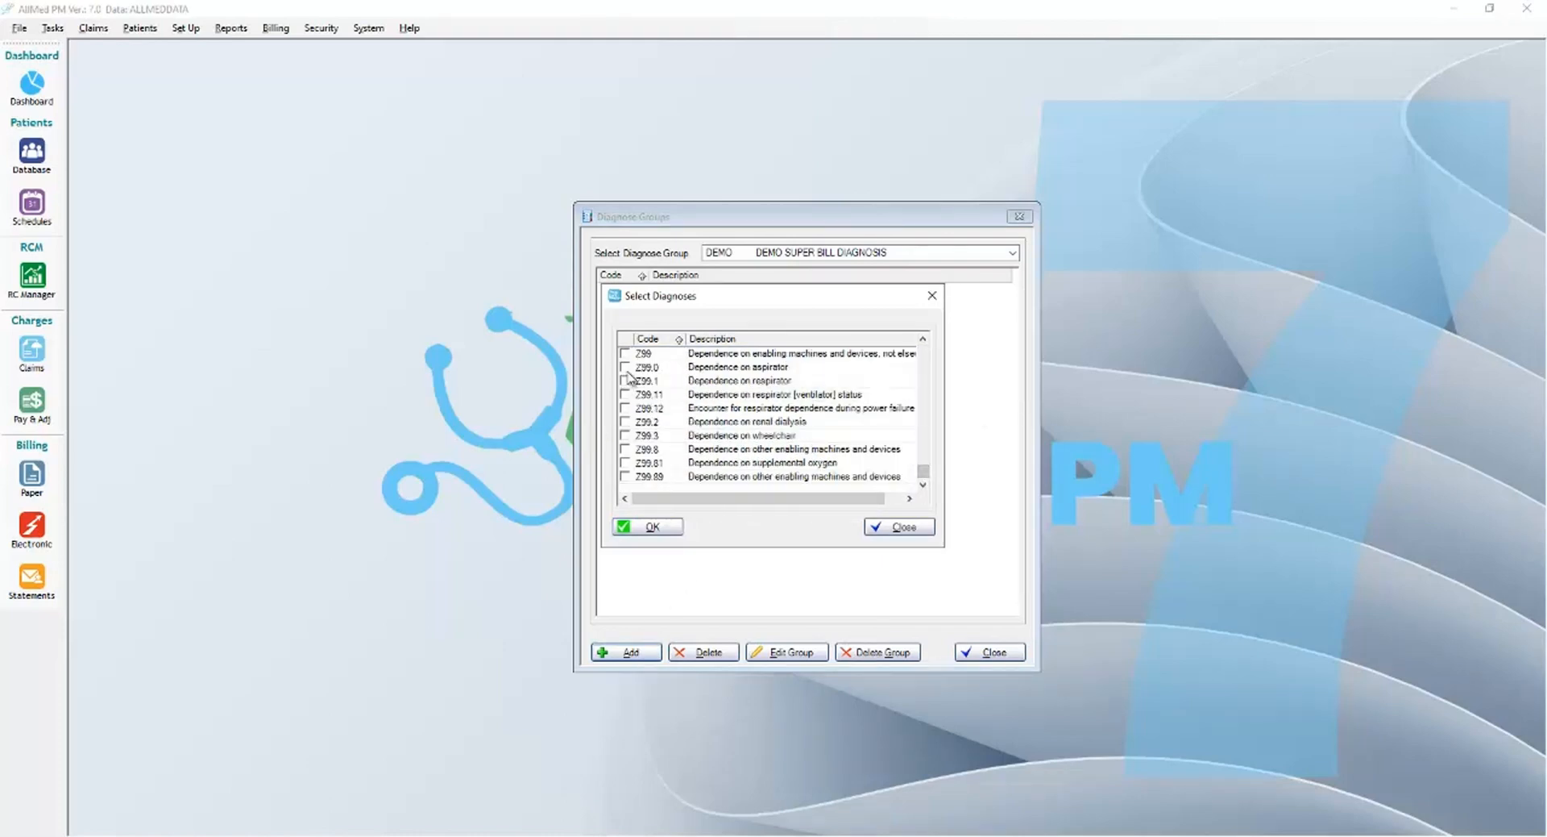
pyautogui.moveTo(627, 380); pyautogui.dragTo(624, 464)
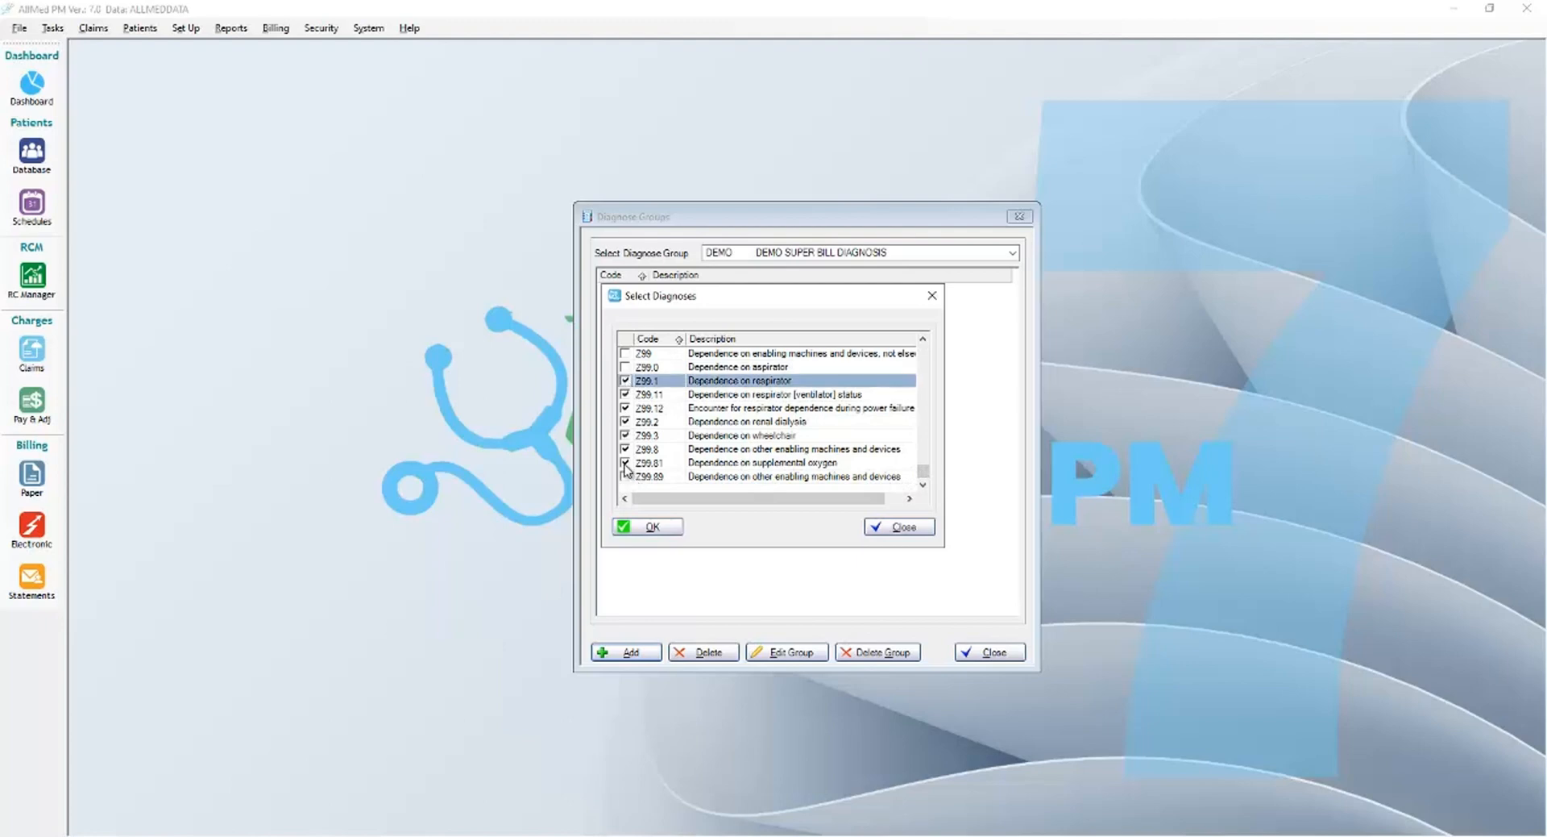
pyautogui.click(652, 527)
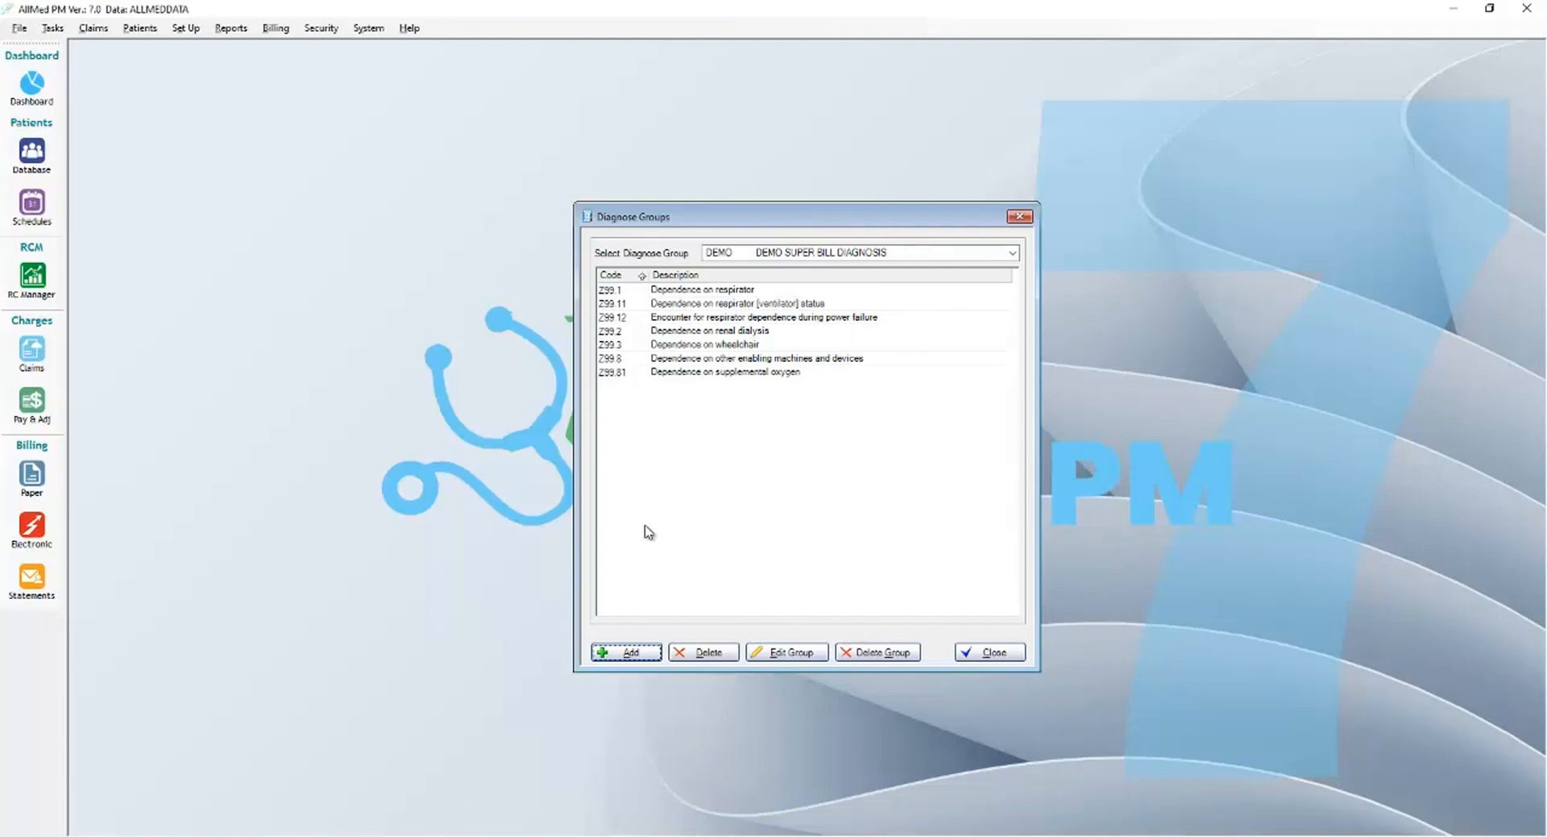
# Shorten the DEMO diagnosis group's description to DEMO DIAGNOSIS and save the group
pyautogui.click(782, 653)
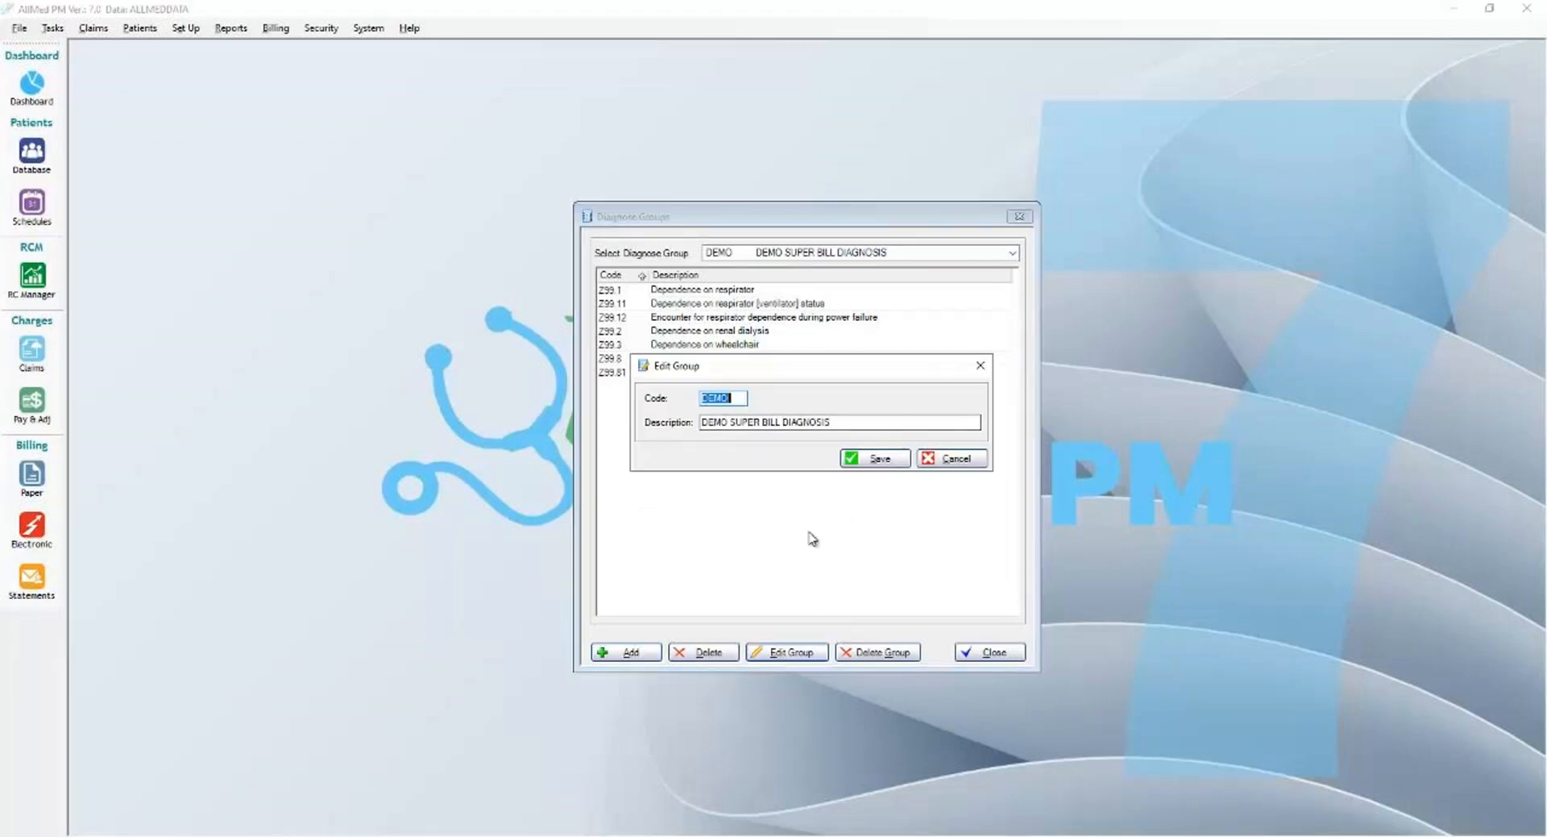
pyautogui.moveTo(779, 421); pyautogui.dragTo(725, 418)
pyautogui.press('Delete')
pyautogui.press('Delete')
pyautogui.click(878, 459)
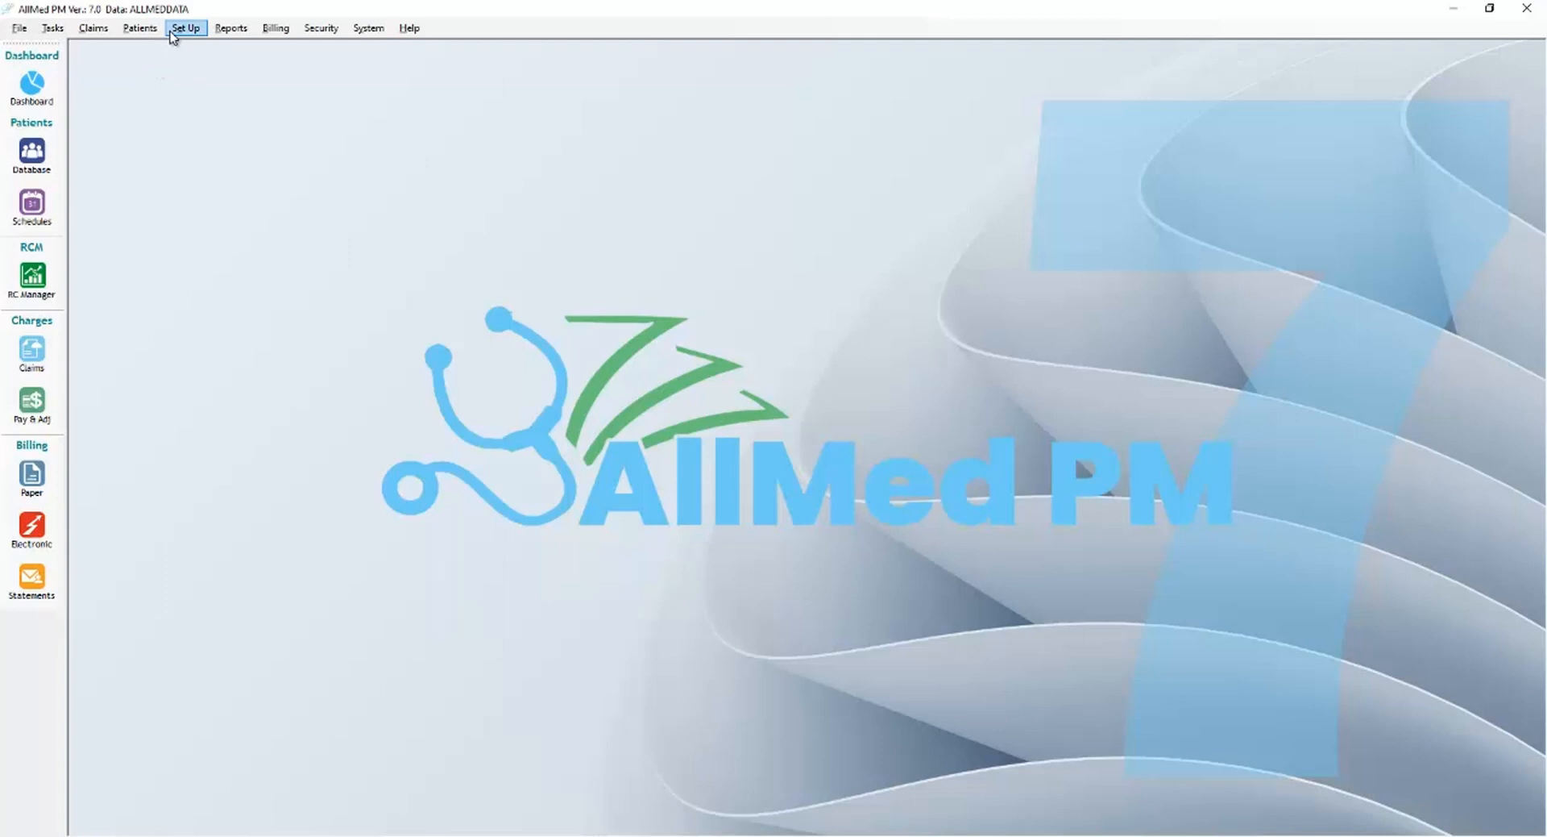
# Open the super bill procedure group setup and display the procedures in the EVAL and PT groups
pyautogui.click(183, 28)
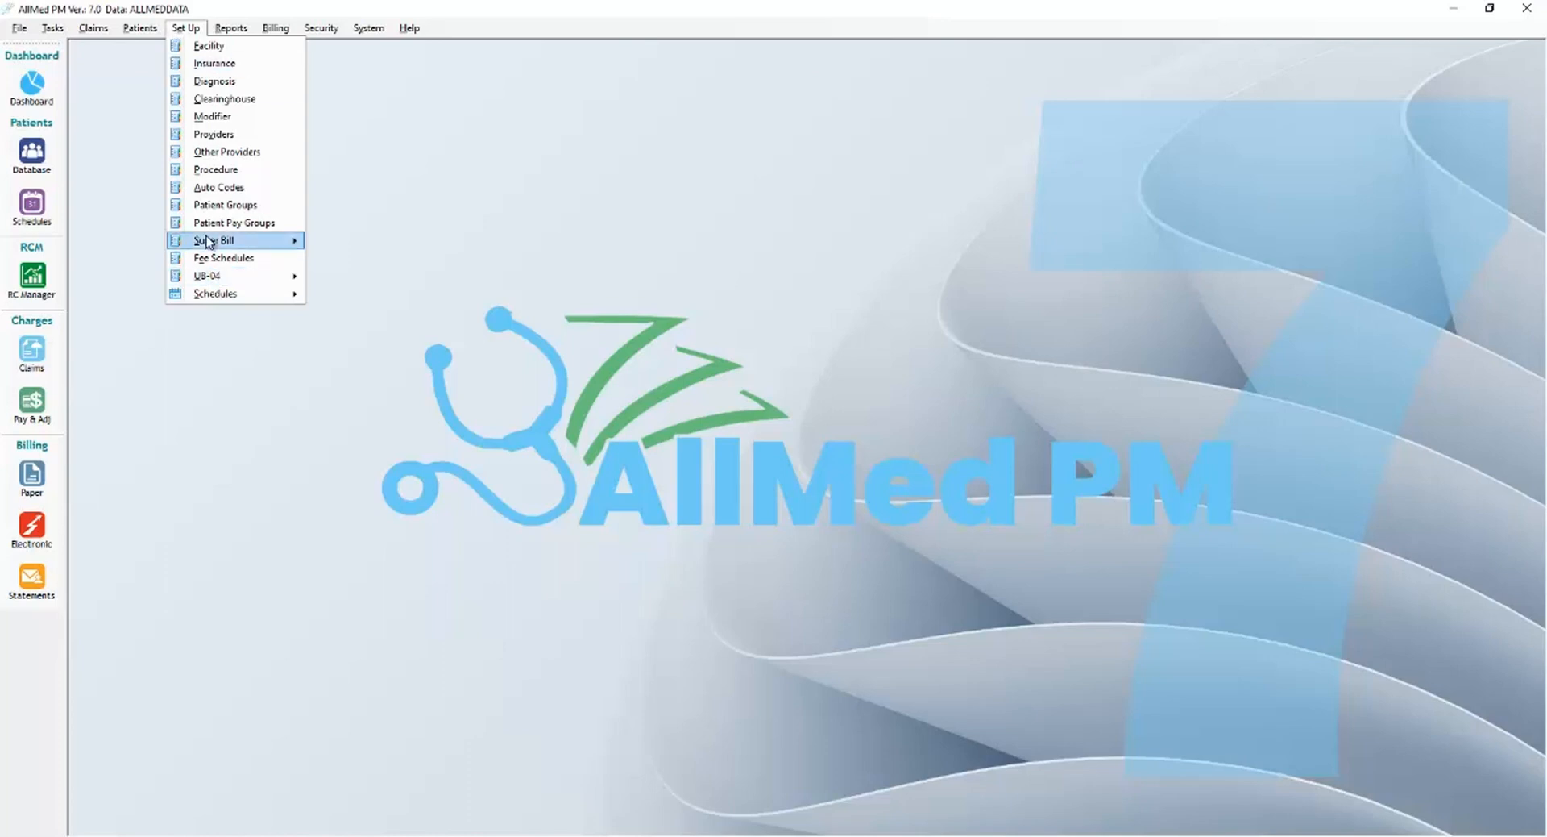
pyautogui.moveTo(241, 240)
pyautogui.click(394, 259)
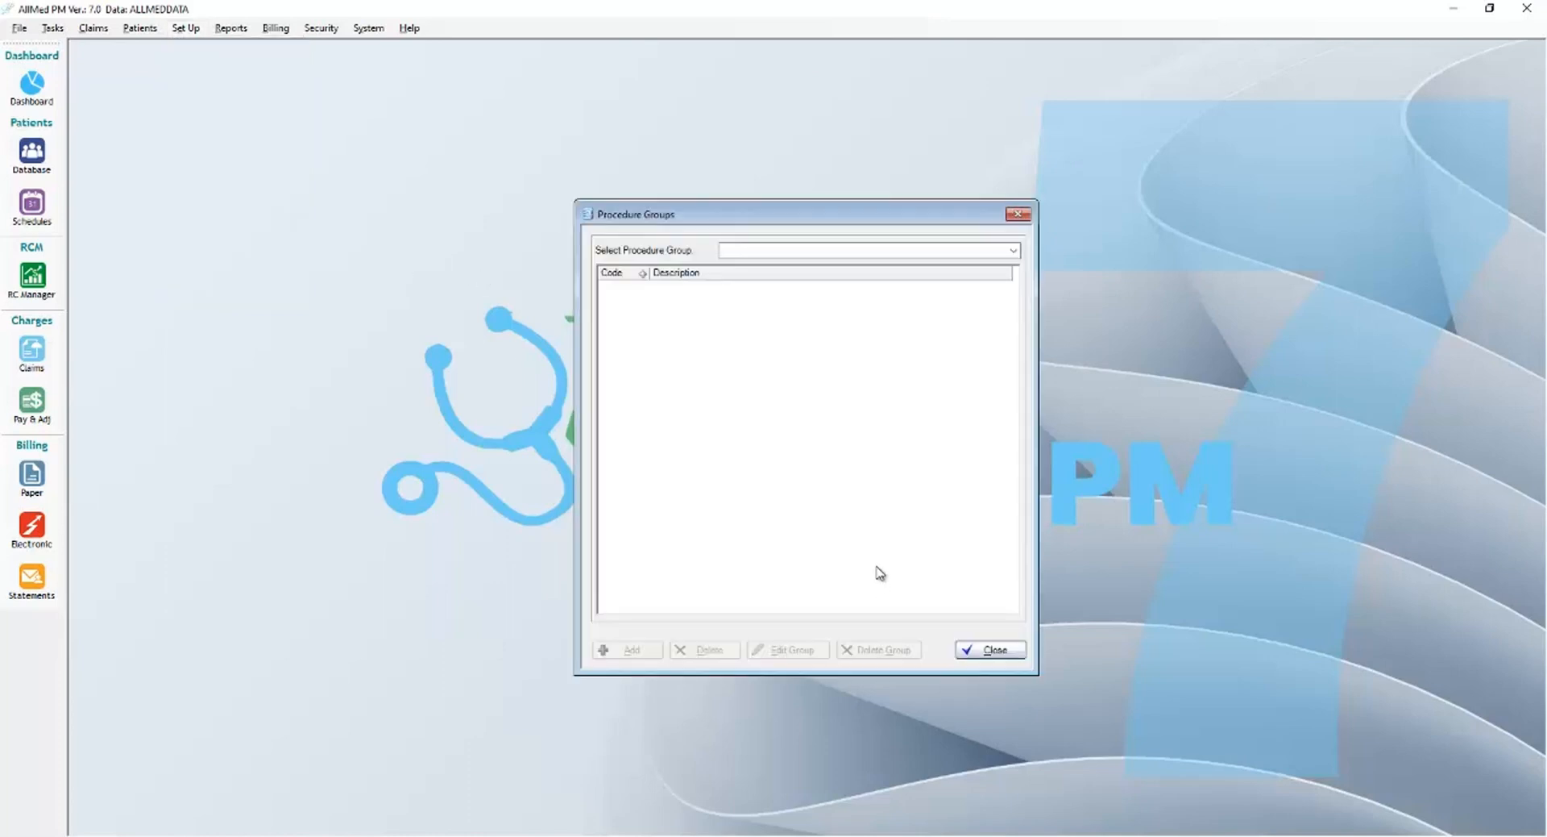
pyautogui.click(1014, 252)
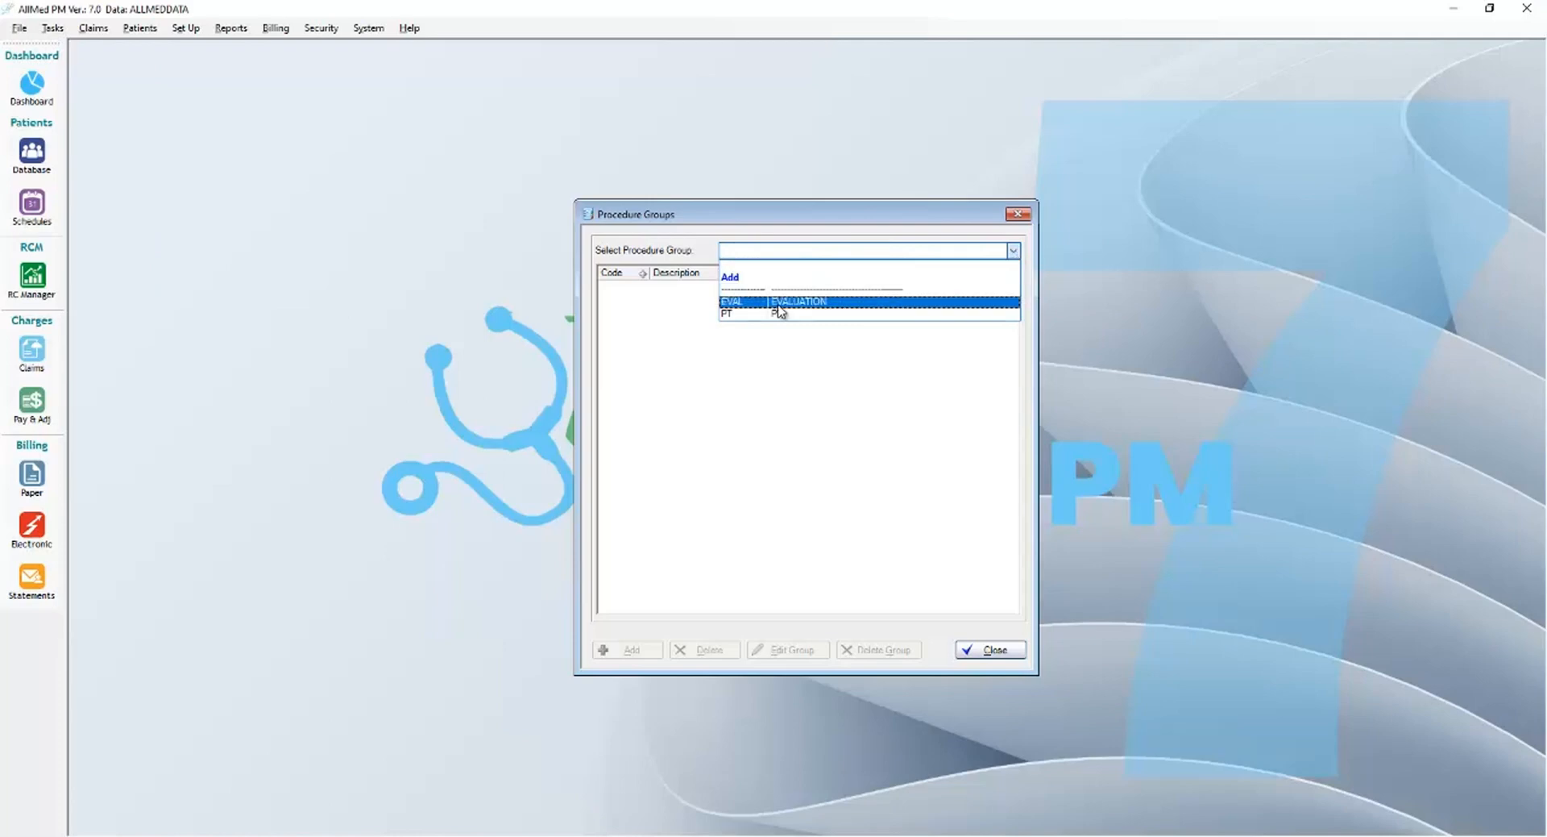
pyautogui.click(801, 301)
pyautogui.click(810, 257)
pyautogui.click(810, 314)
# Create a new procedure group with the code SAMPLE and the description SAMPLE PROCEDURE
pyautogui.click(806, 256)
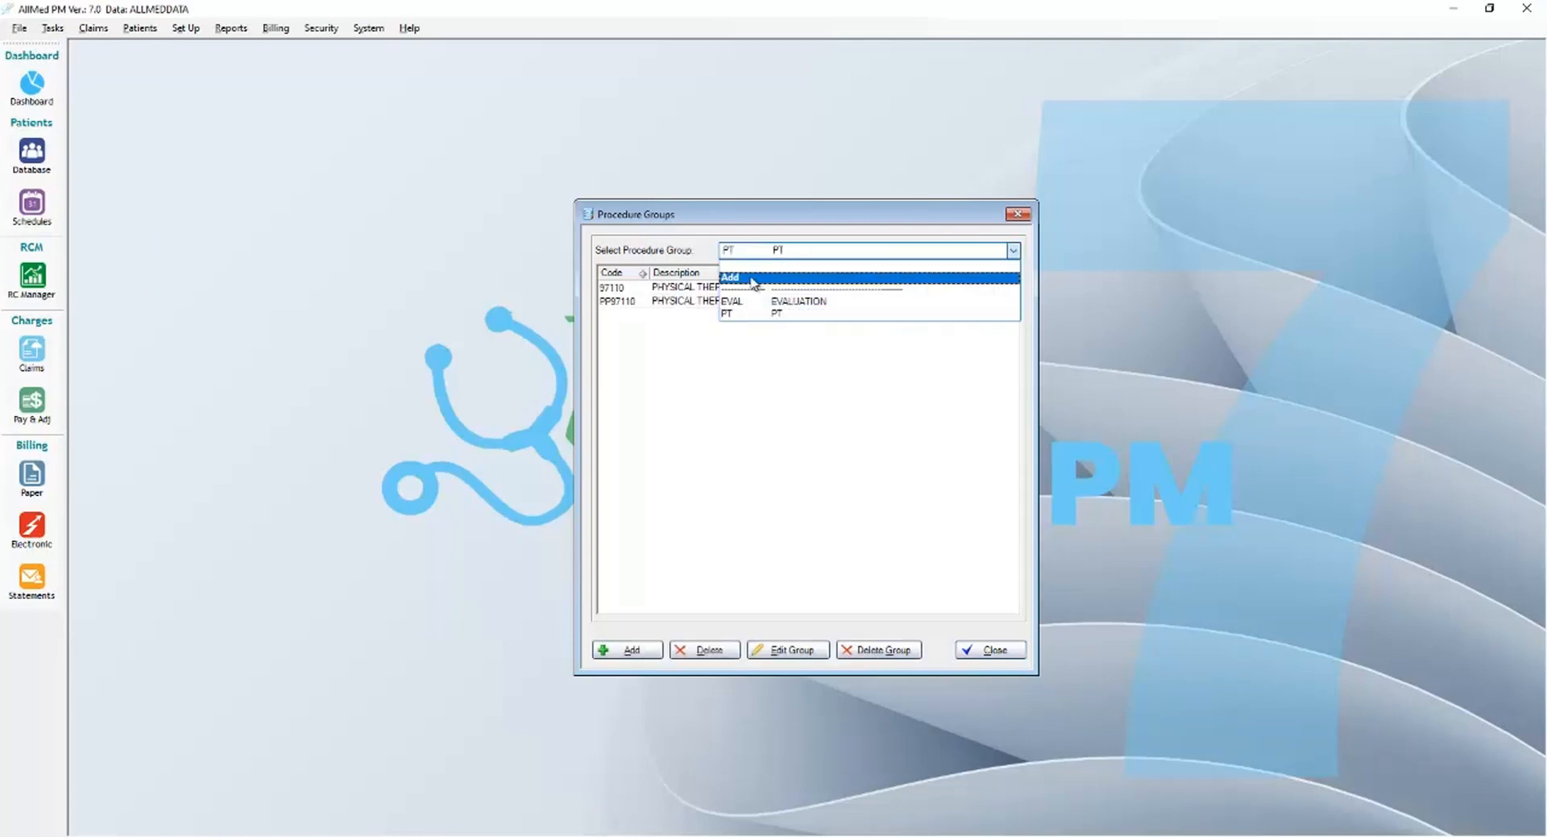
pyautogui.click(730, 277)
pyautogui.write('SAMPLE')
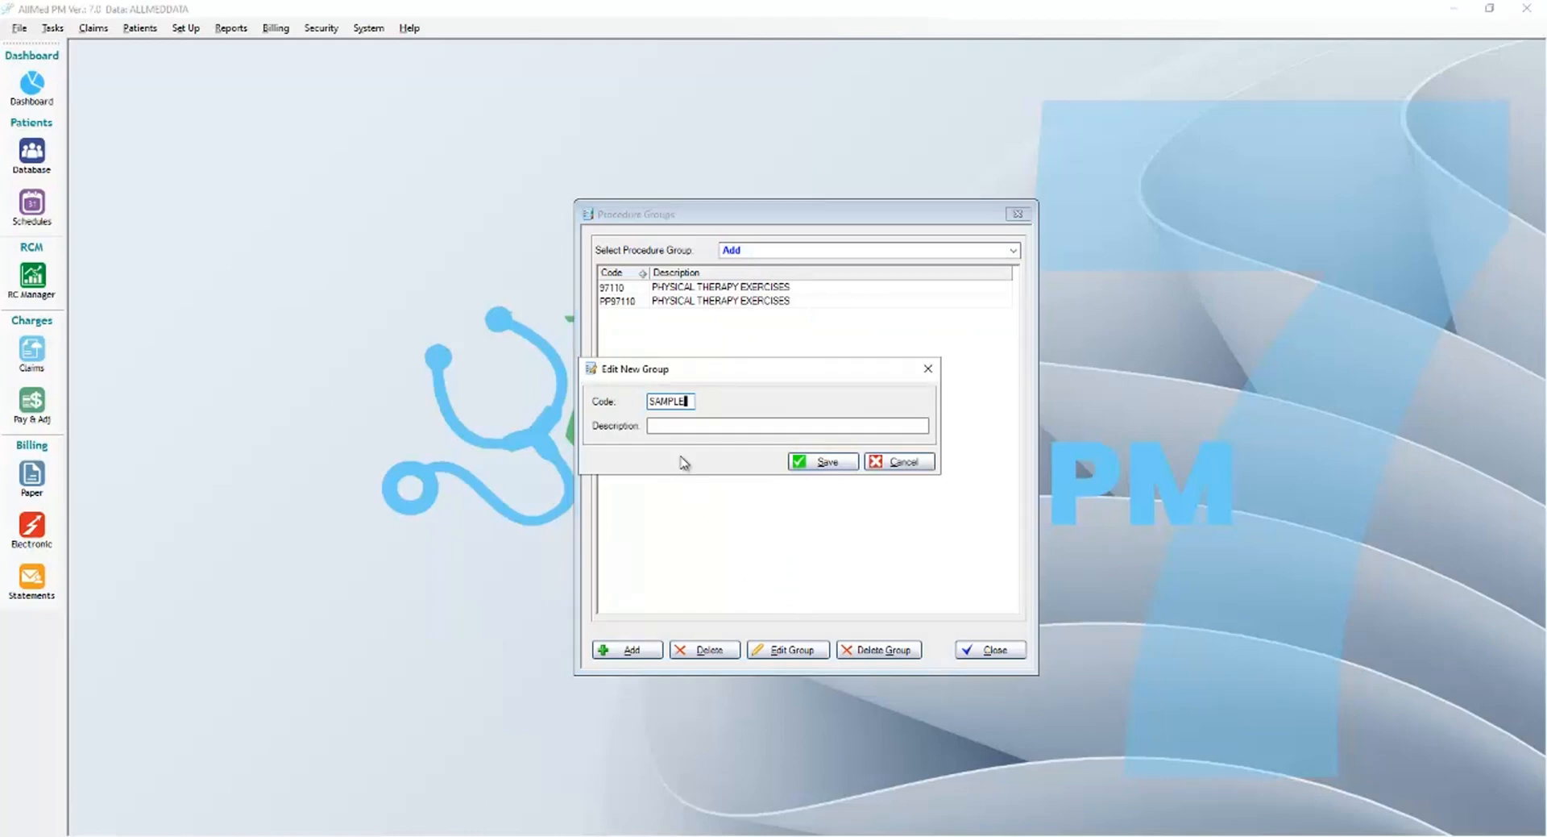
pyautogui.press('Tab')
pyautogui.write('SAMPLE')
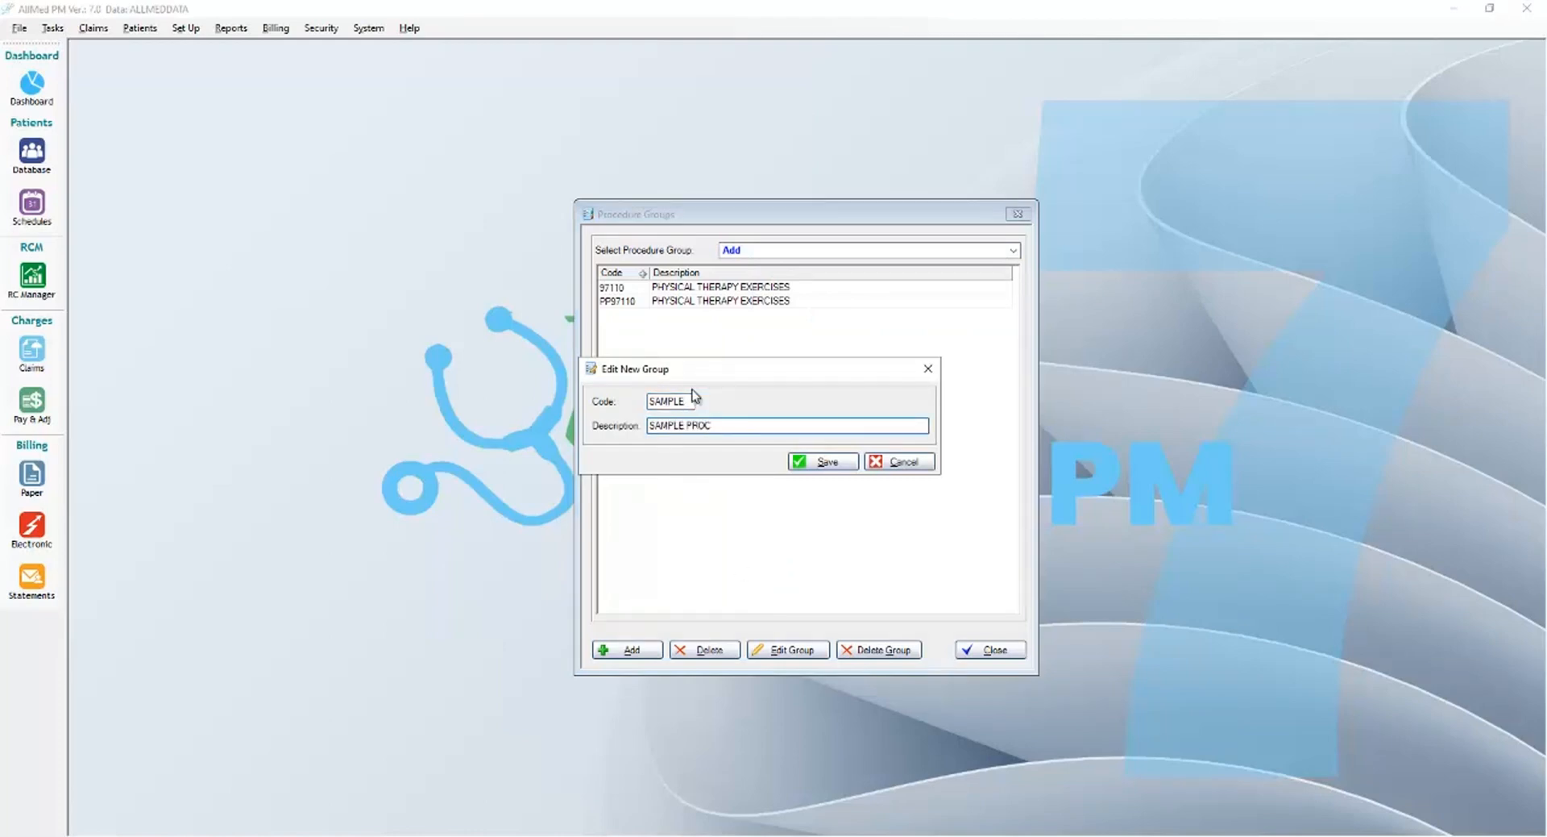
pyautogui.click(813, 461)
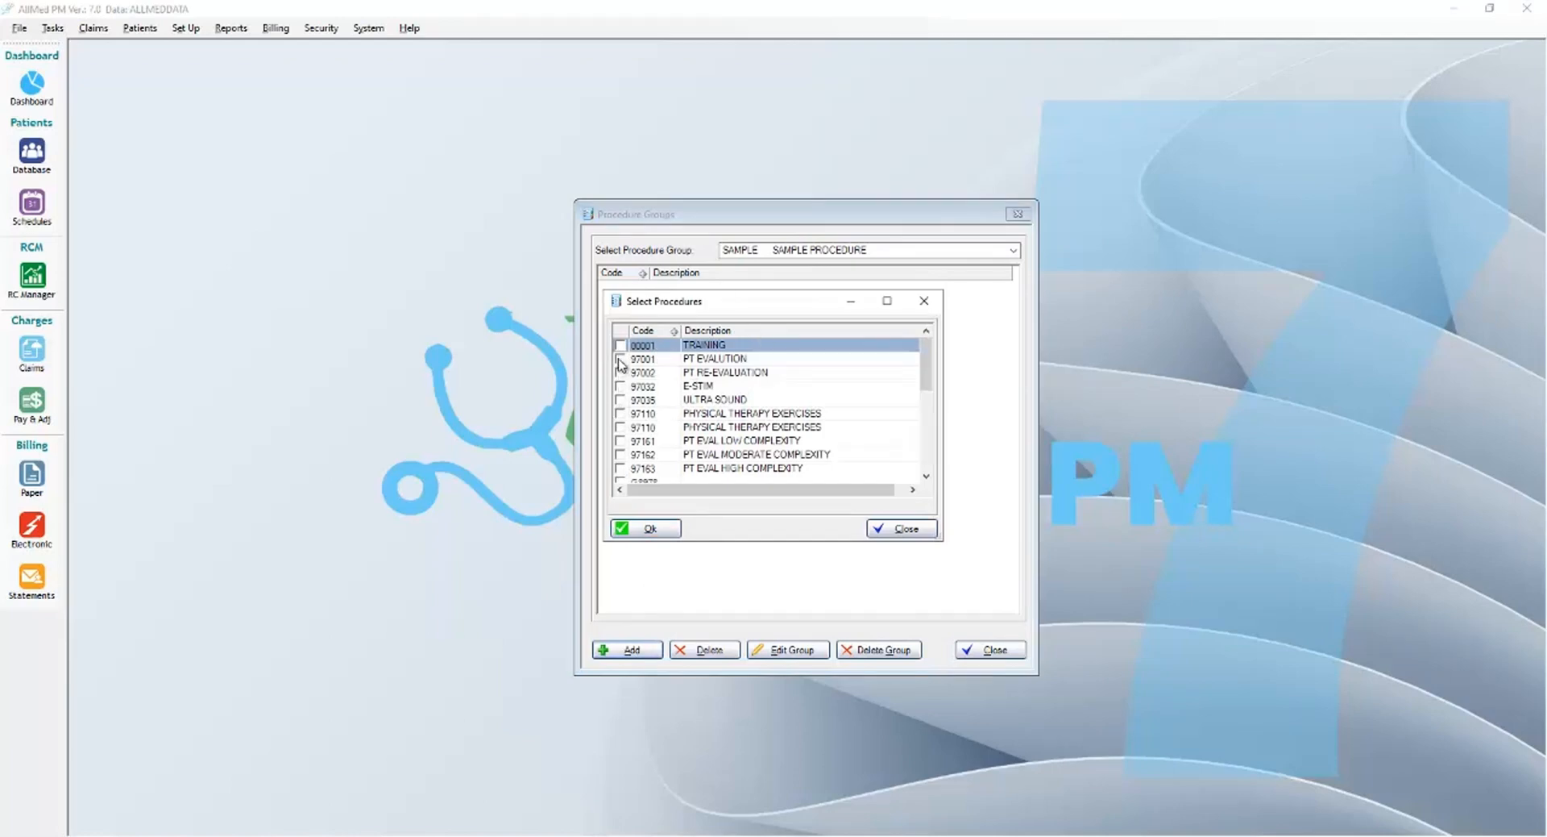
# Add procedures 97001, 97032, the first 97110 entry and 97162 to the SAMPLE procedure group
pyautogui.click(620, 359)
pyautogui.click(620, 414)
pyautogui.click(621, 386)
pyautogui.click(619, 454)
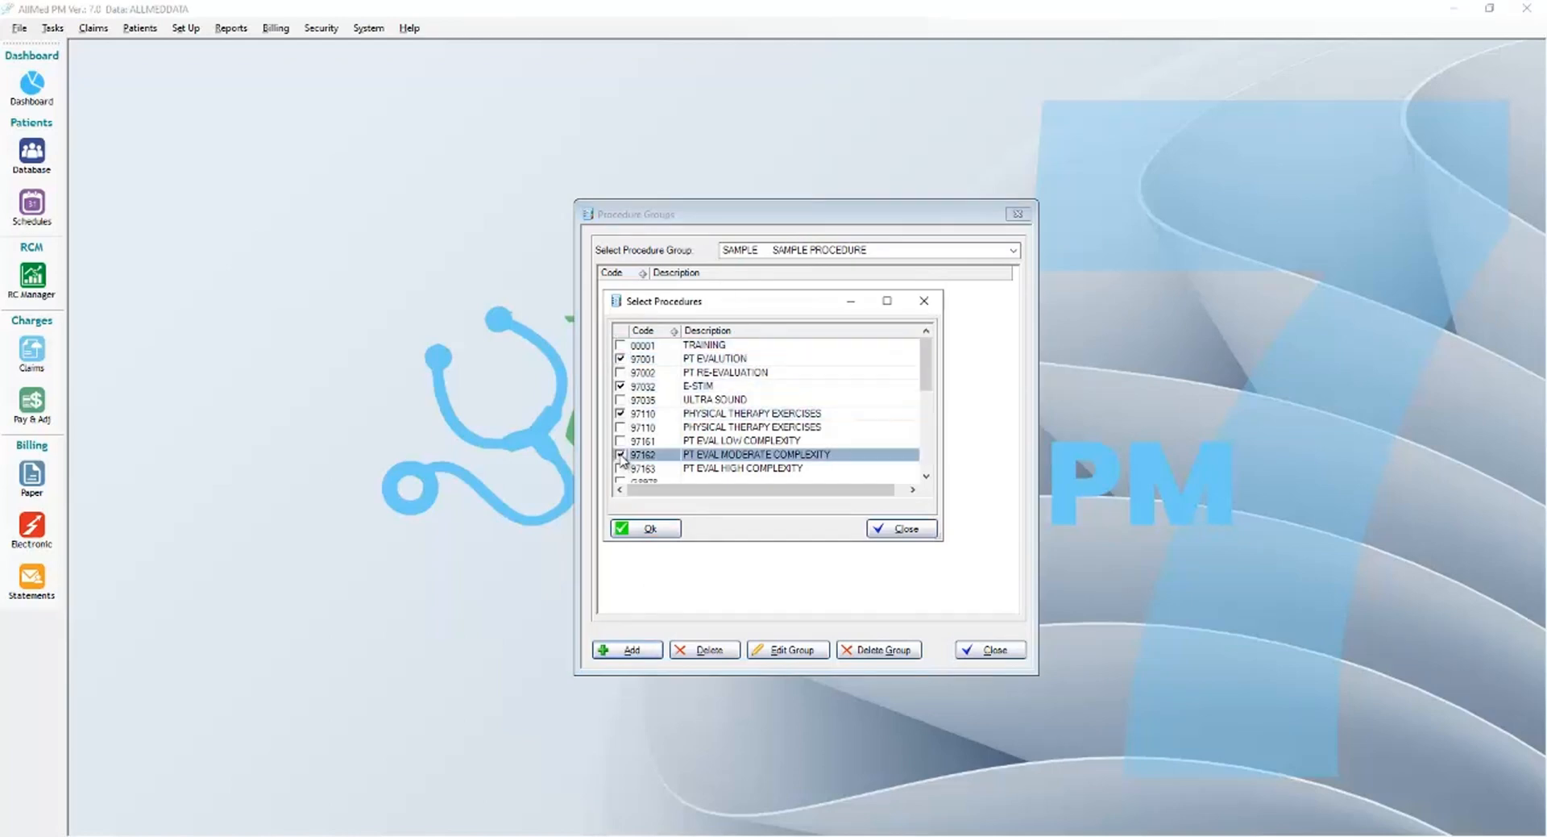
pyautogui.click(636, 528)
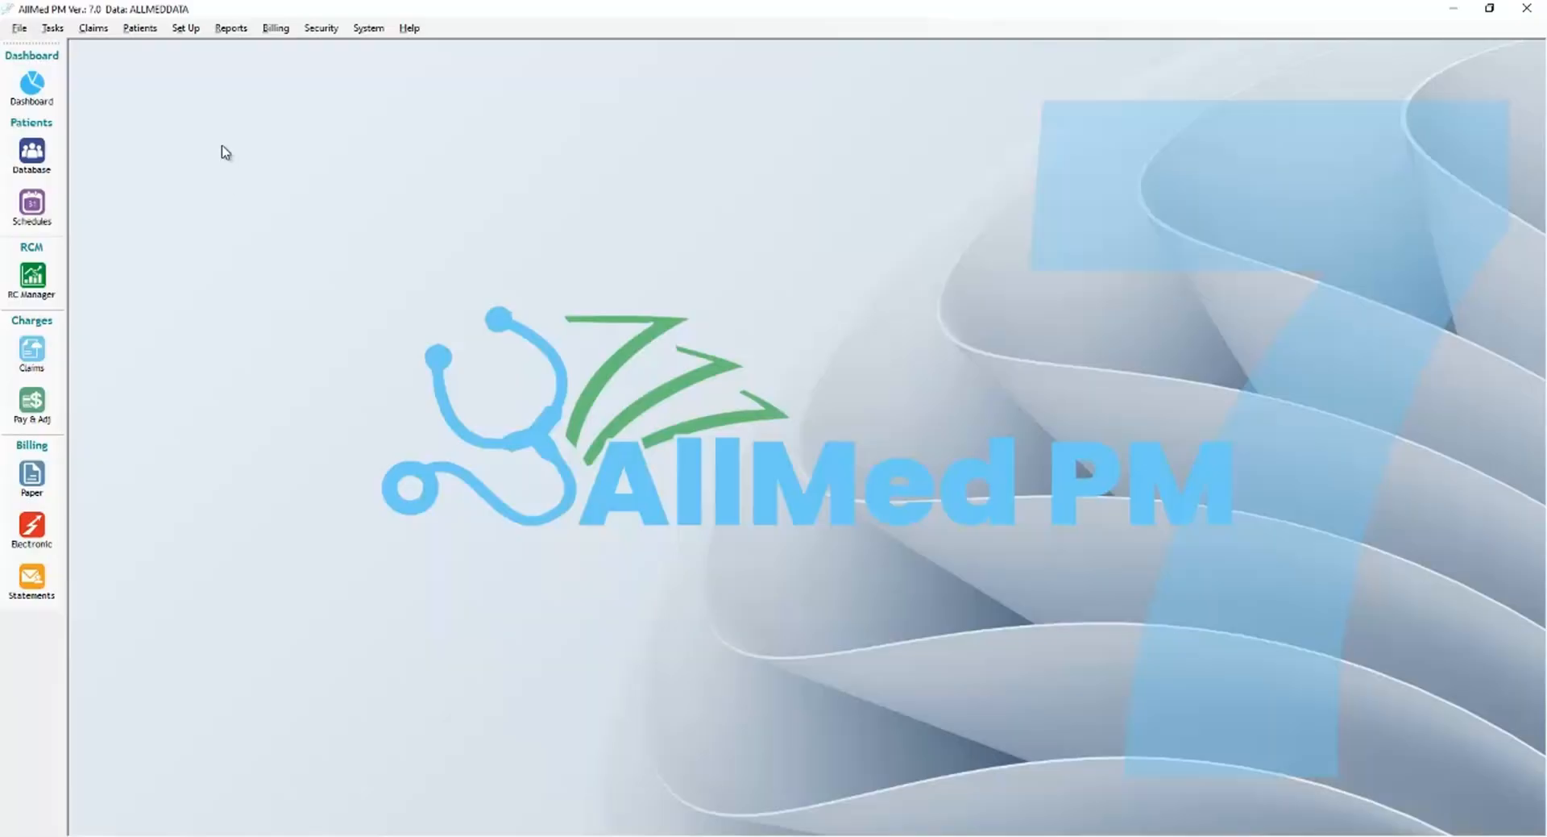
# Open the patient Super Bill report and deselect the DEMO2 and JOINT diagnosis groups and the PT procedure group
pyautogui.click(233, 29)
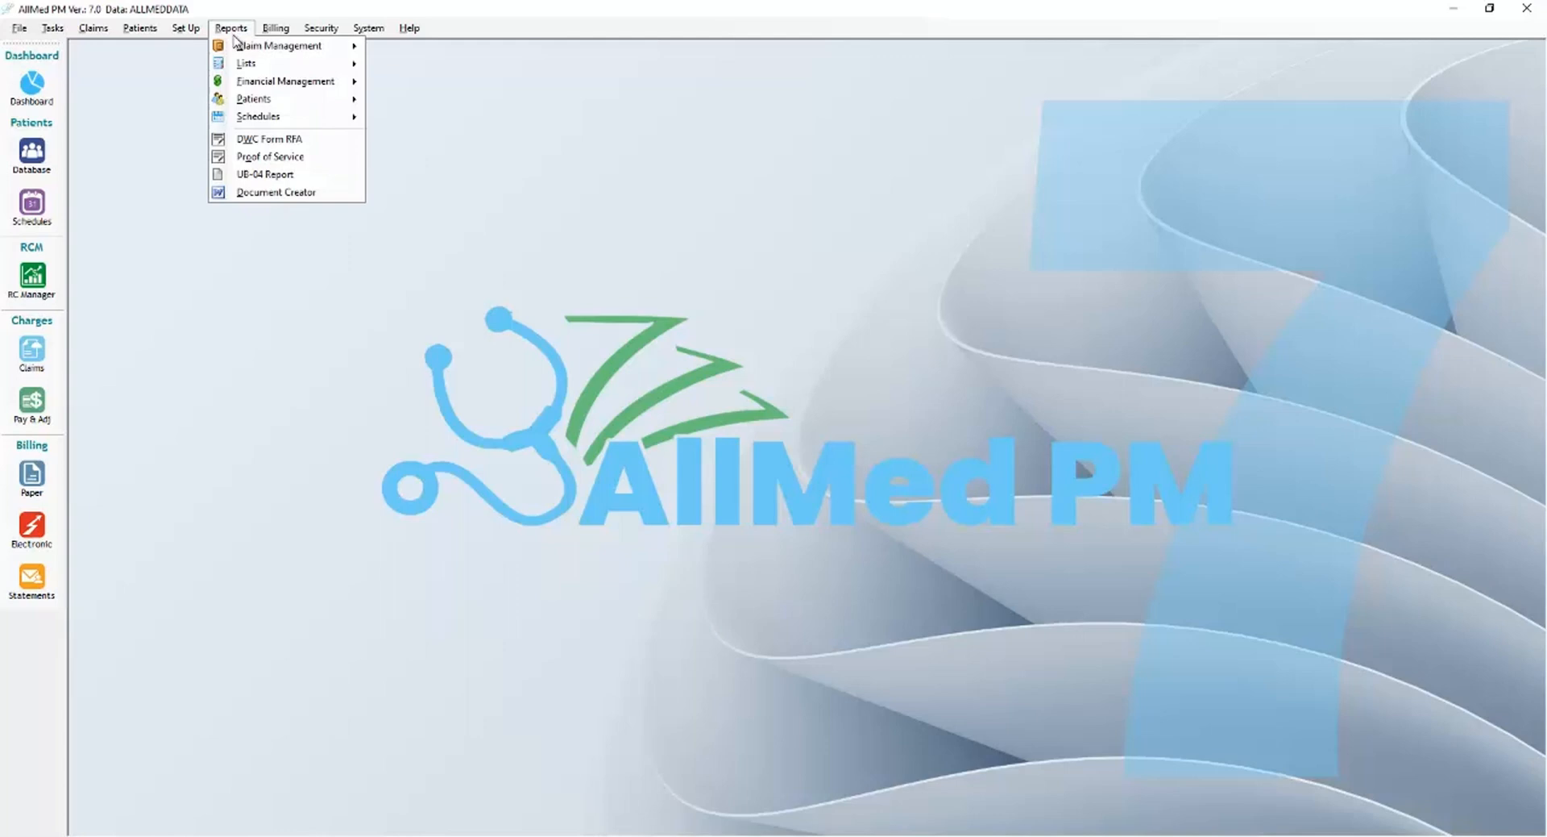
pyautogui.moveTo(246, 99)
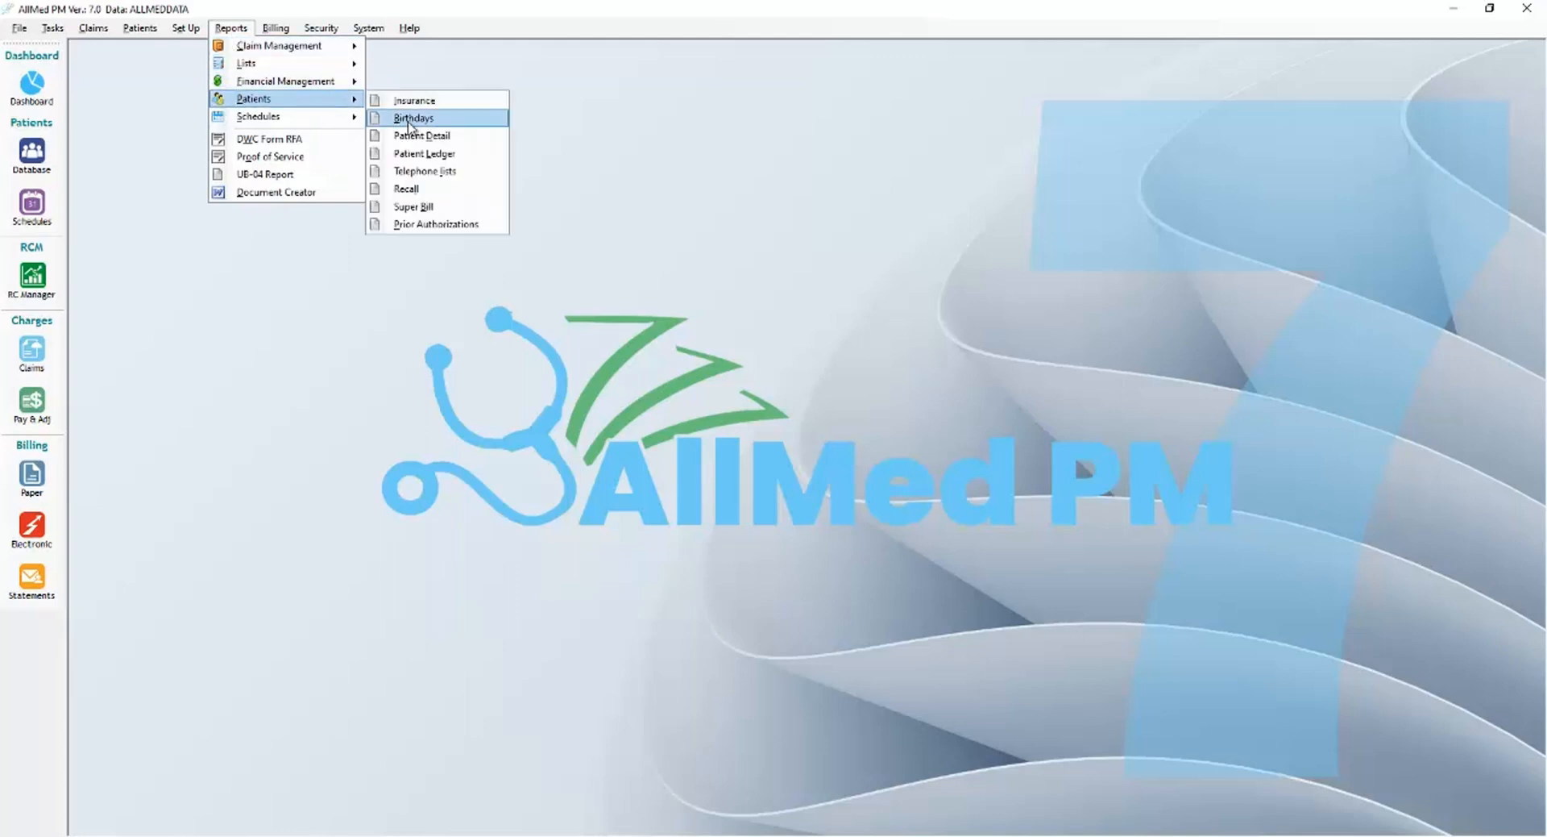
pyautogui.click(417, 206)
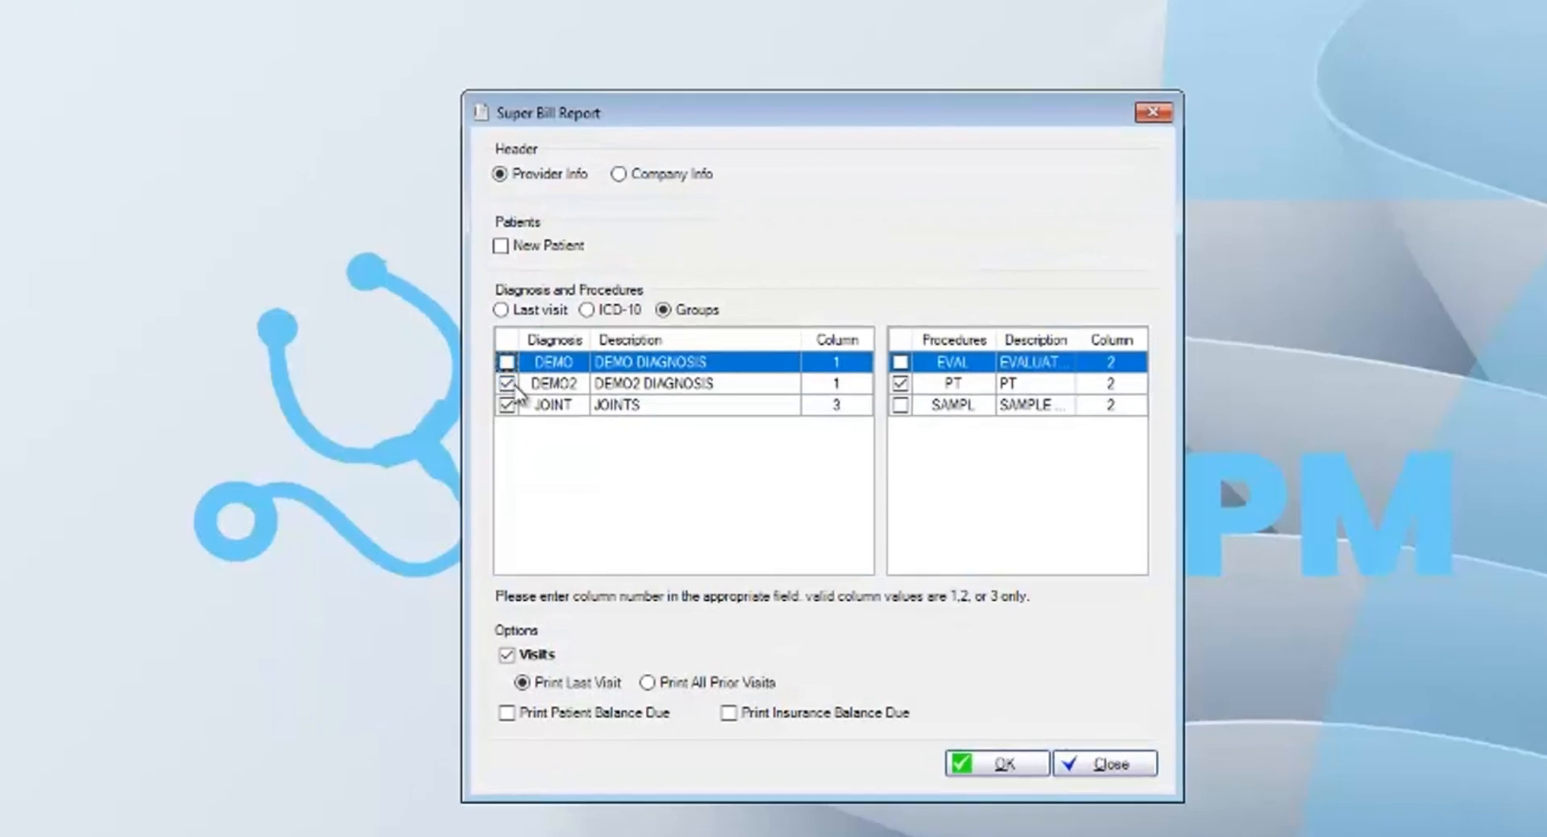
pyautogui.click(506, 383)
pyautogui.click(506, 404)
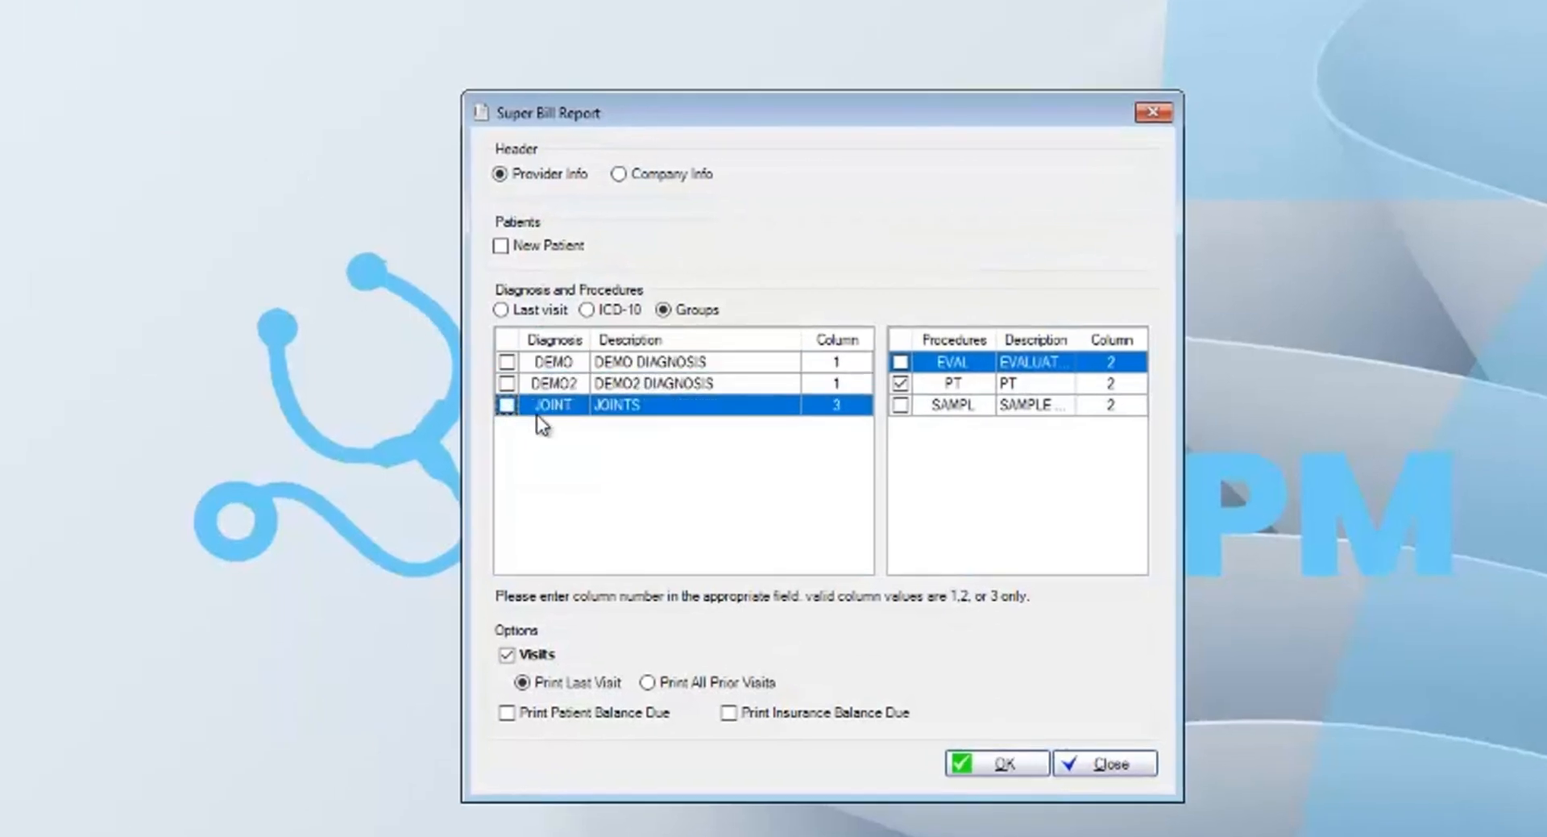
pyautogui.click(900, 383)
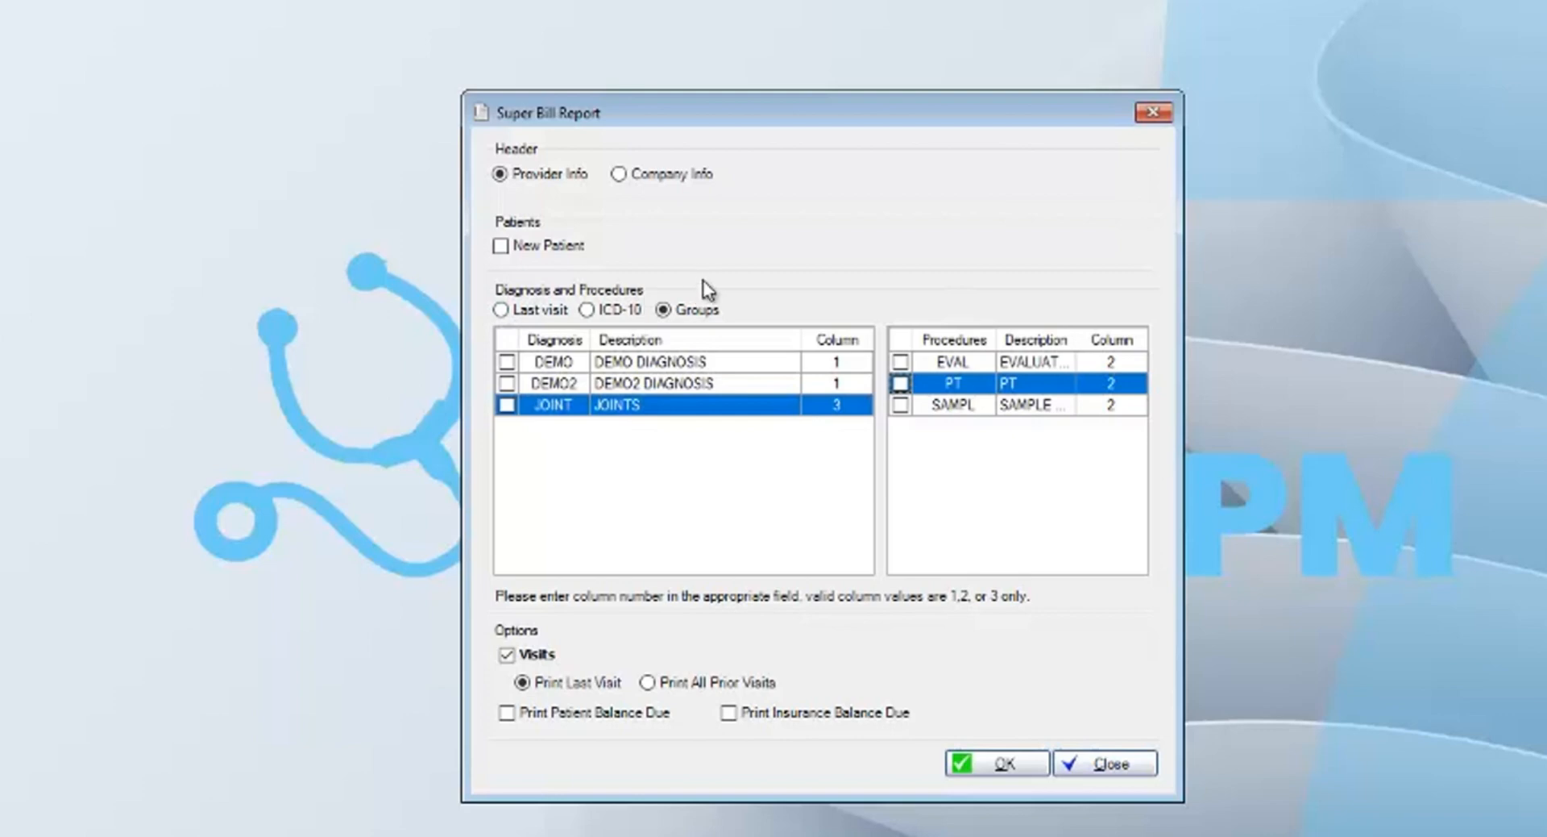
# Generate the super bill report with last-visit codes for the second, third and seventh listed patients
pyautogui.click(501, 310)
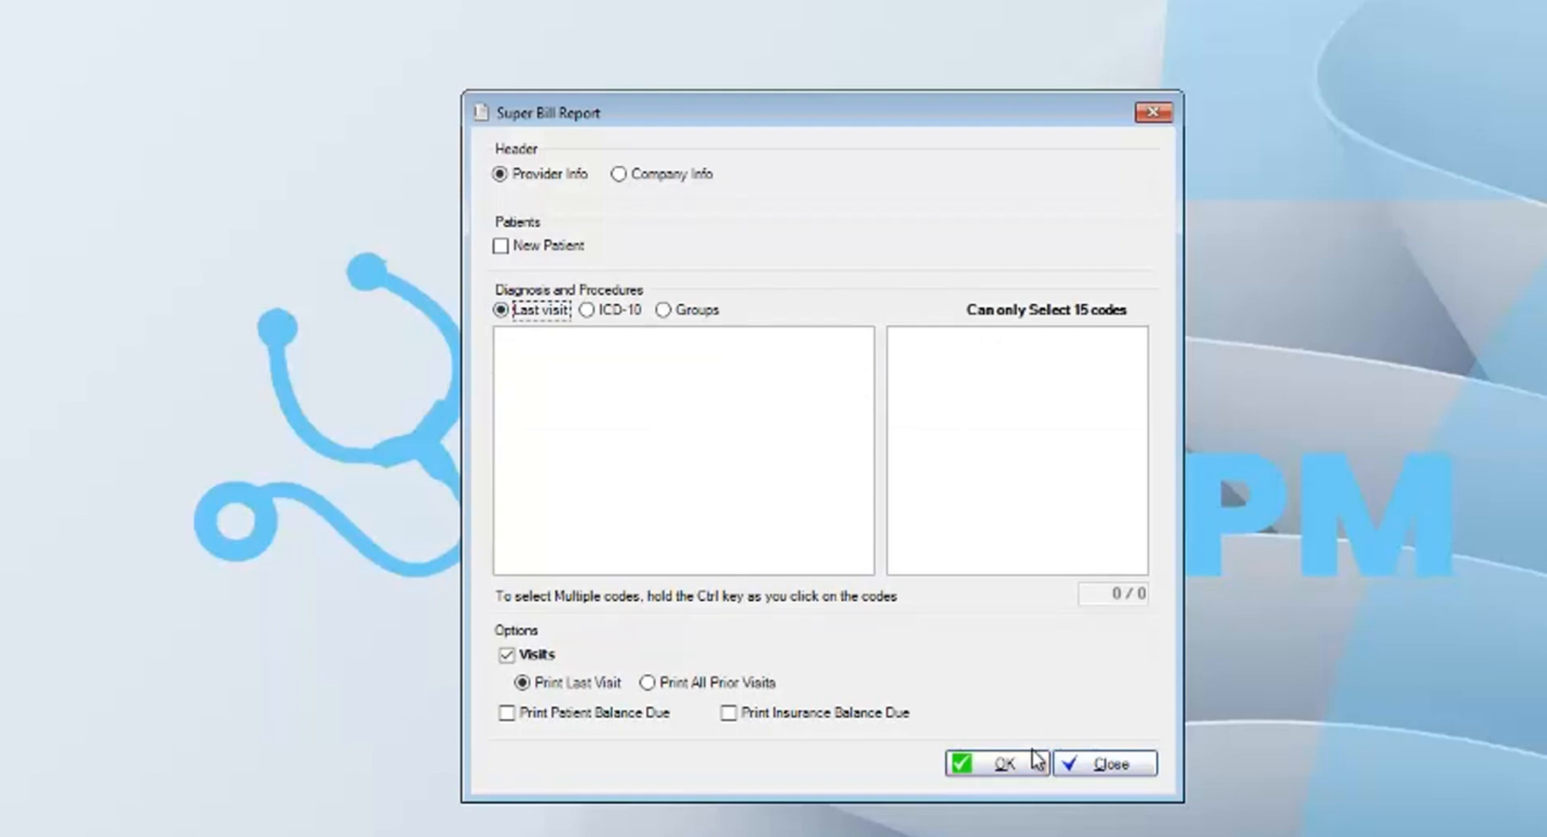
pyautogui.click(1003, 766)
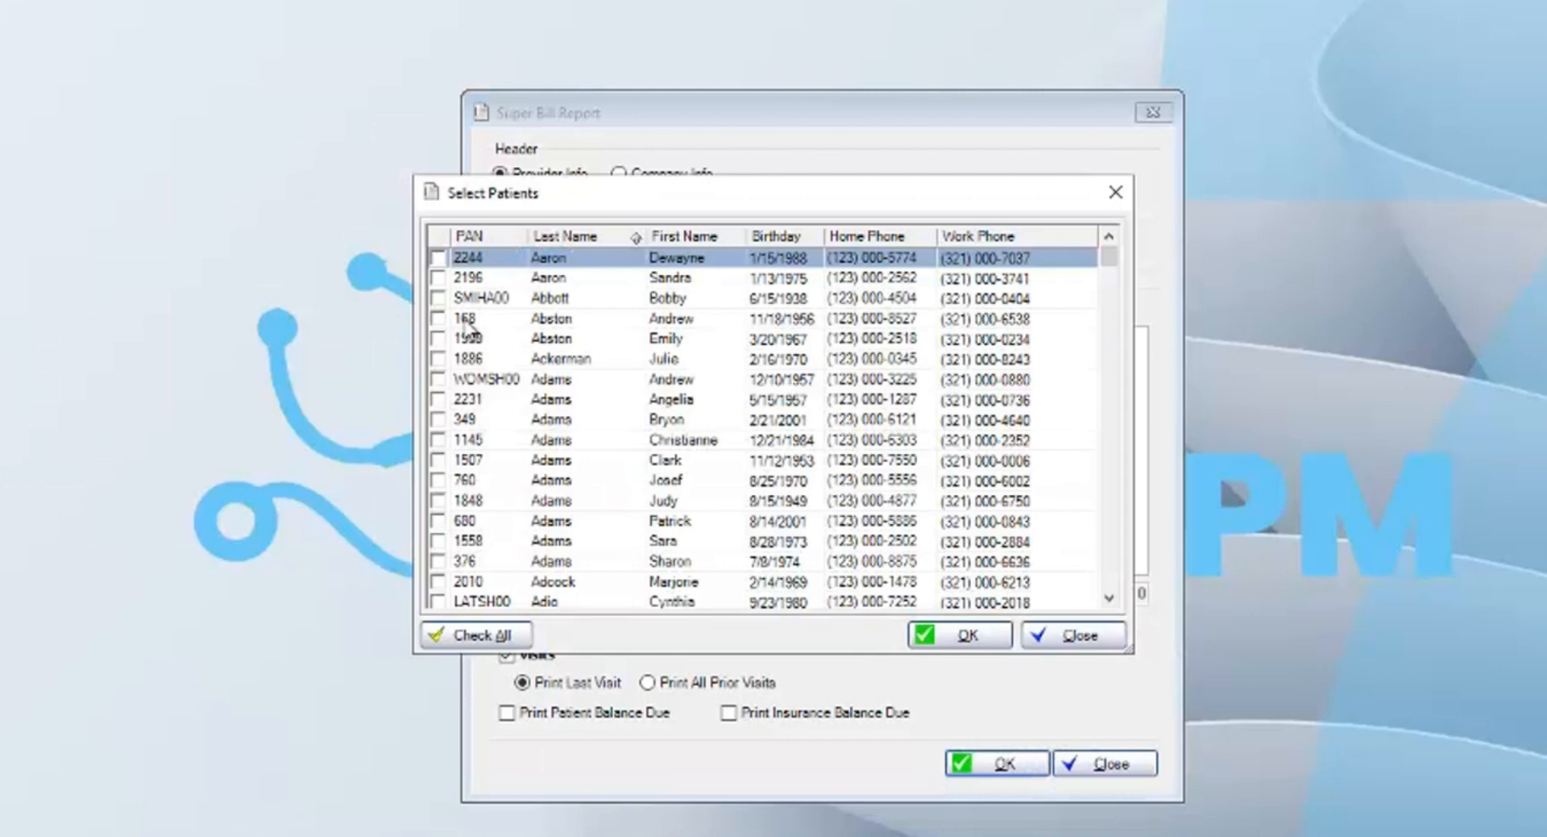
pyautogui.click(438, 278)
pyautogui.click(438, 298)
pyautogui.click(439, 381)
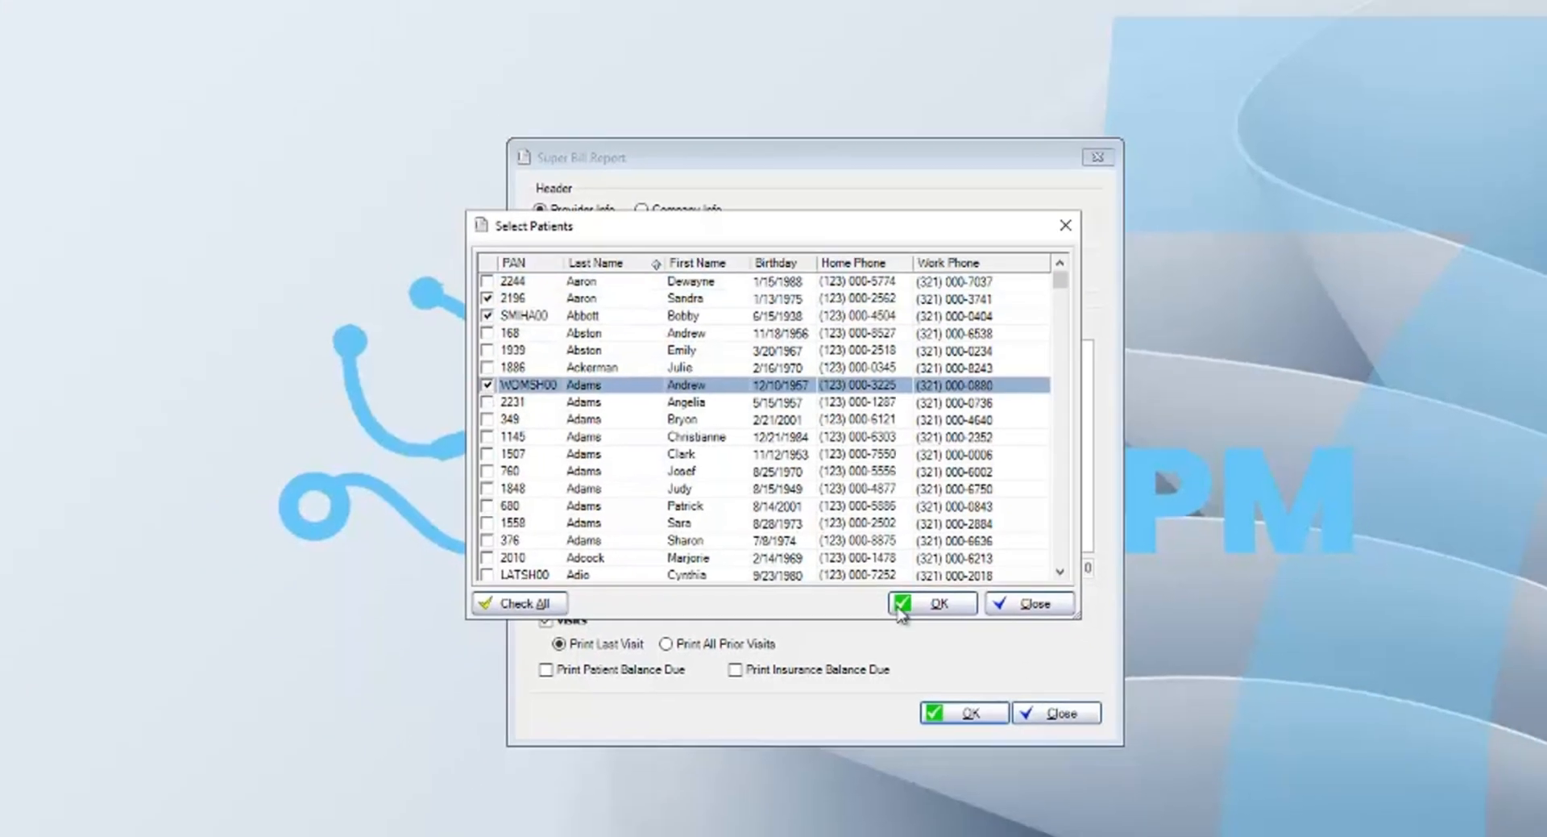
pyautogui.click(951, 623)
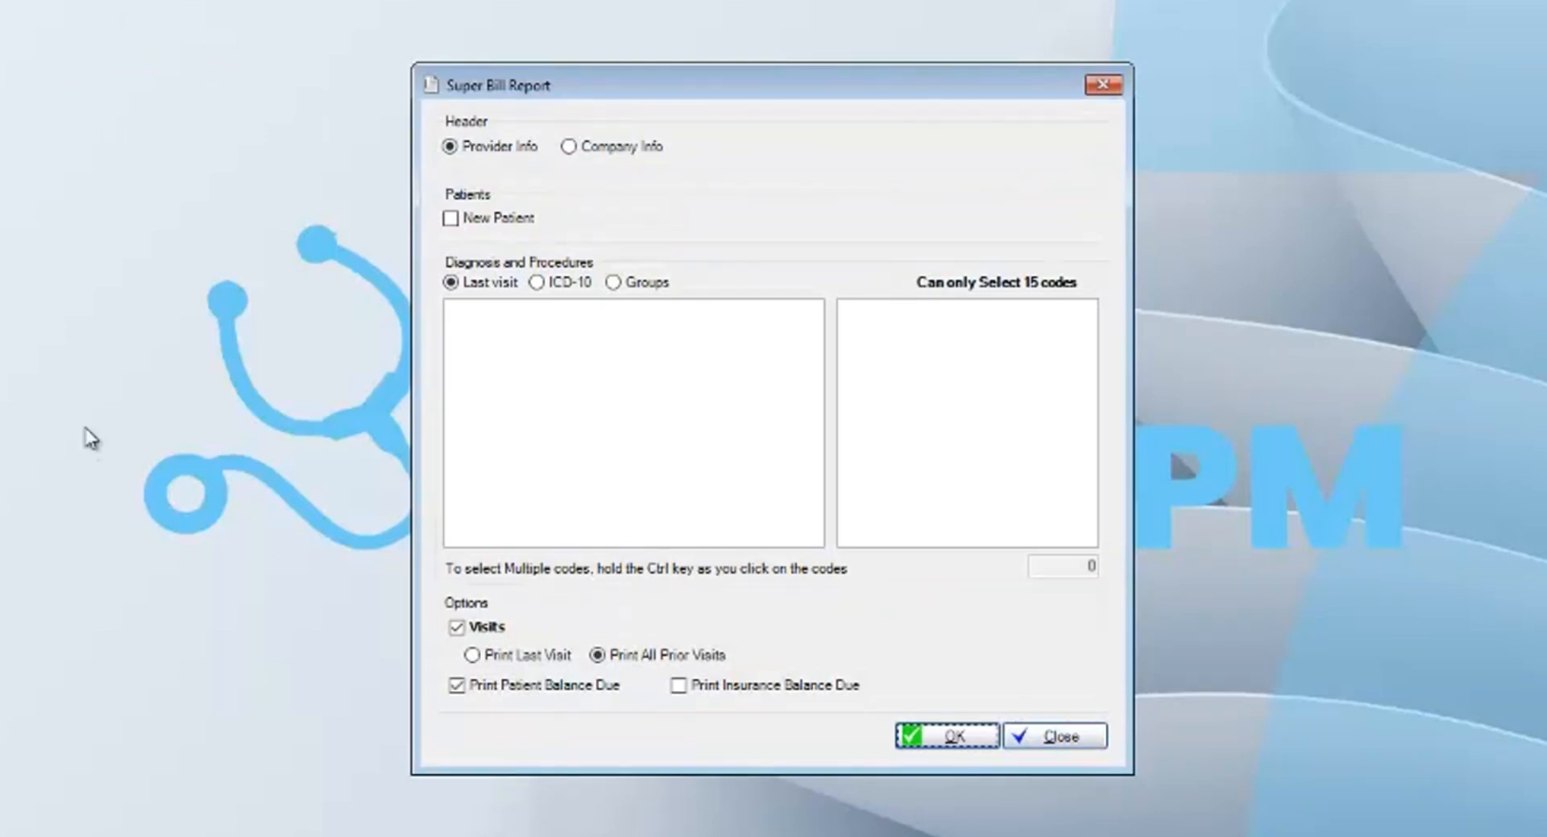
# Switch the super bill's codes to ICD-10 and select only diagnosis A01 and procedure 97001
pyautogui.click(536, 283)
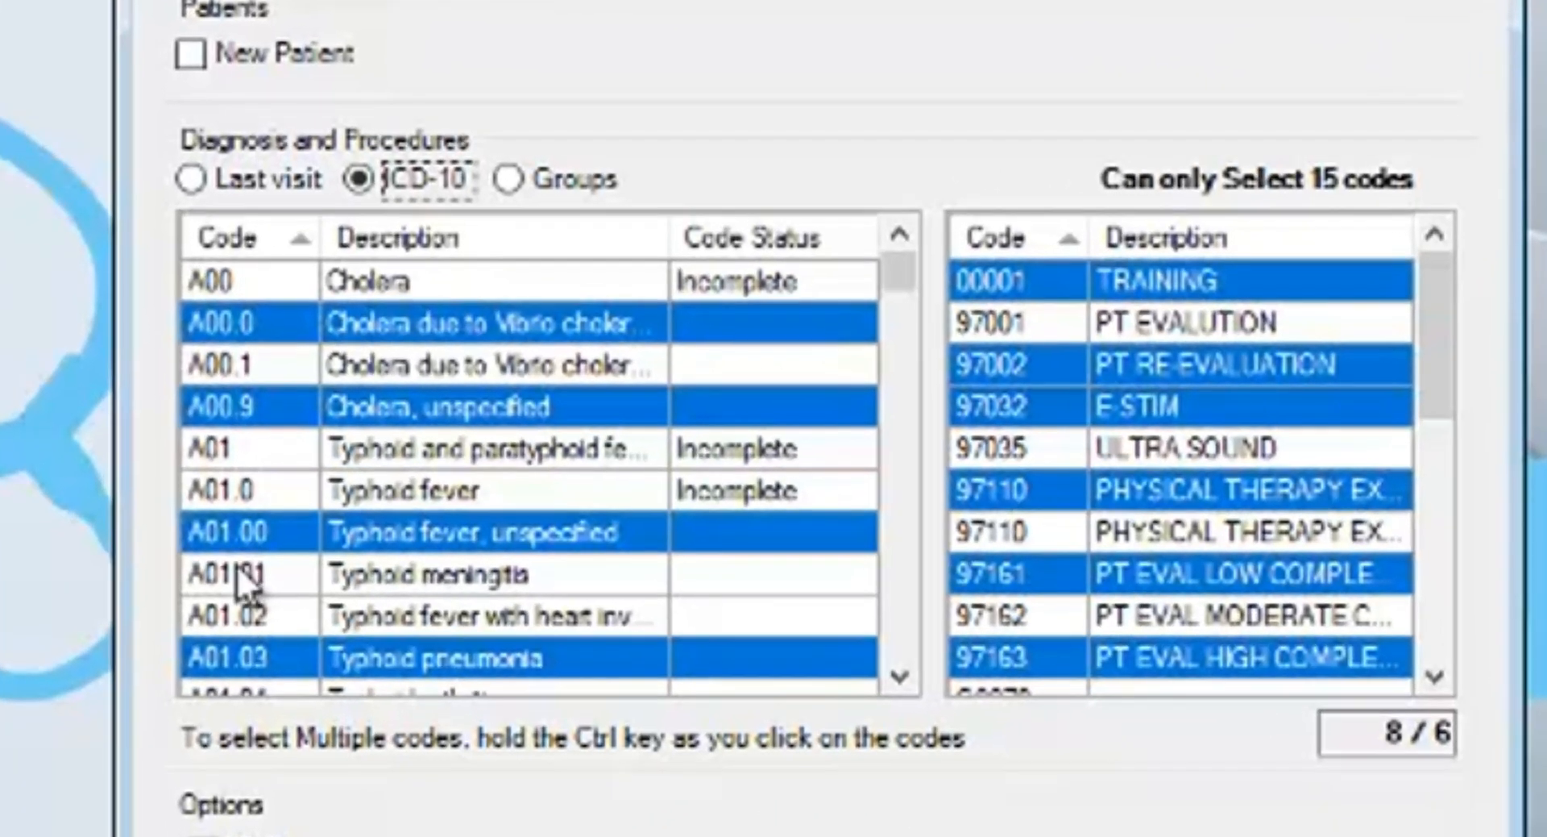
pyautogui.click(234, 452)
pyautogui.click(1032, 324)
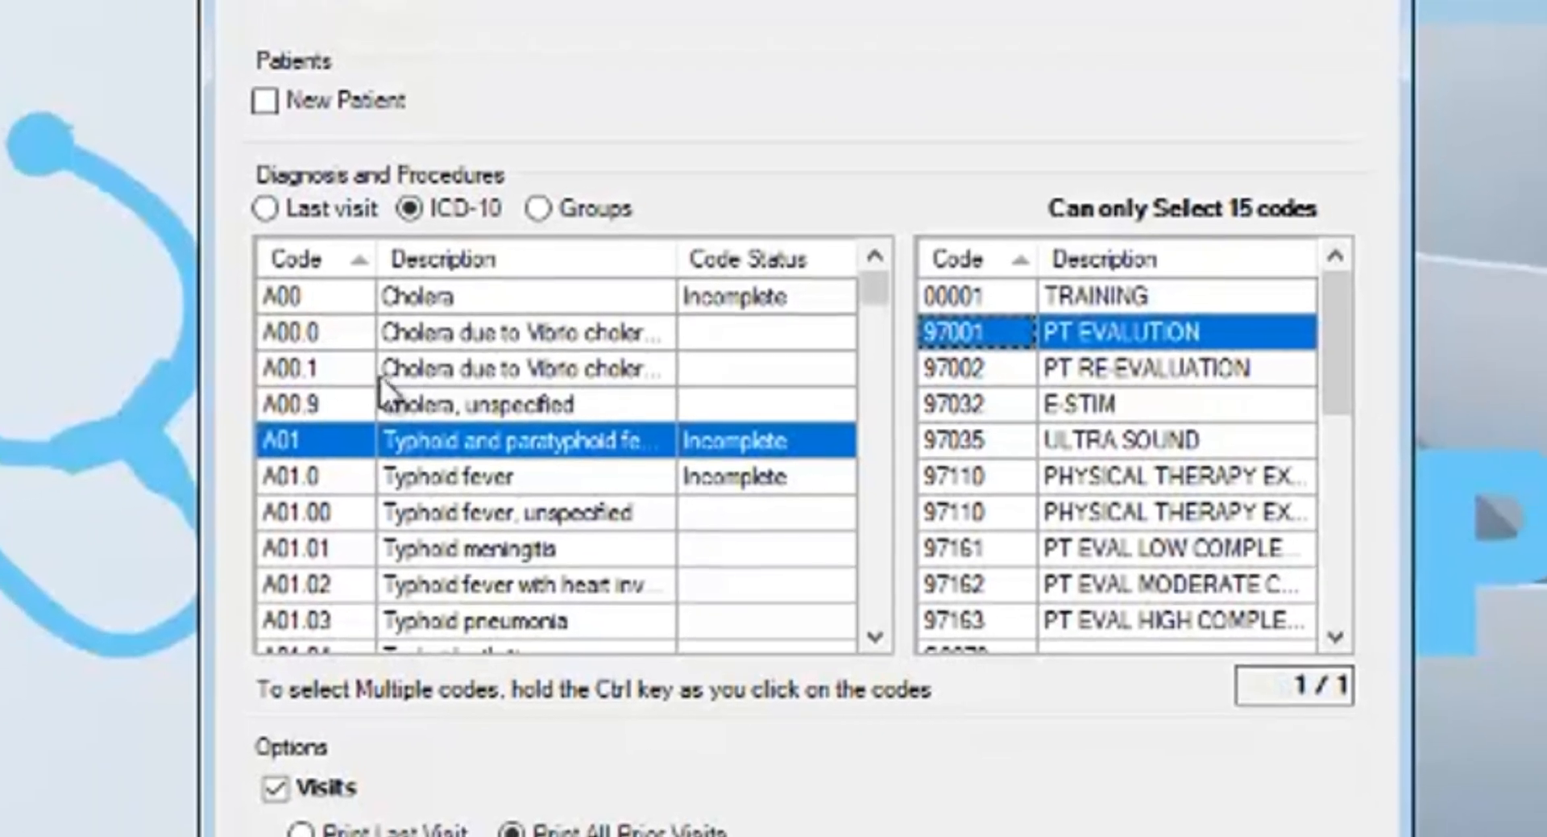
# Add diagnosis codes K68.9, S25.499D and S25.492S to the super bill's ICD-10 selection
pyautogui.scroll(-5, 363, 563)
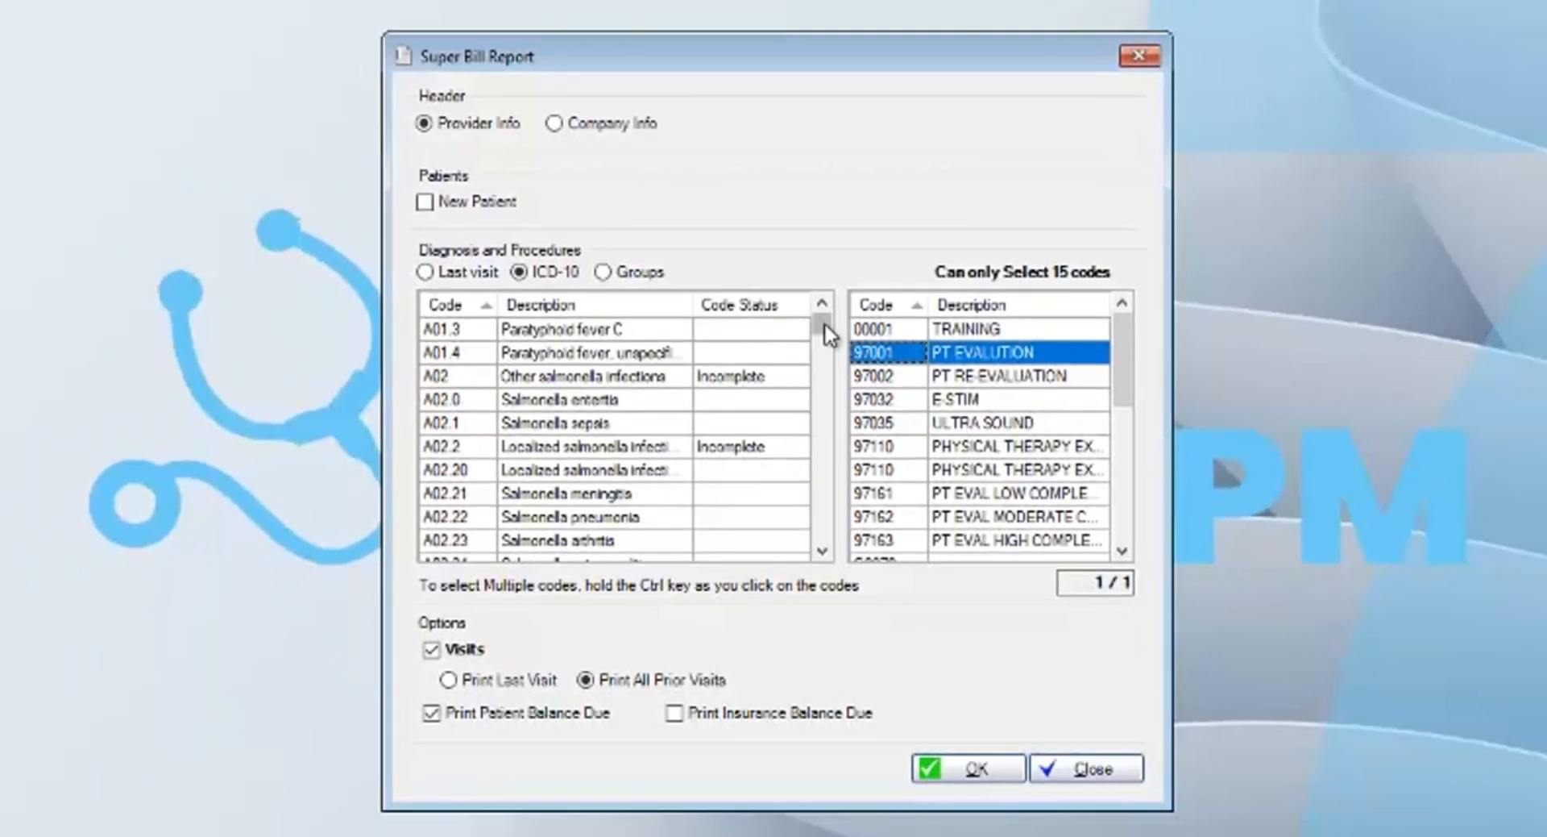
pyautogui.scroll(5, 798, 363)
pyautogui.moveTo(832, 321); pyautogui.dragTo(845, 372)
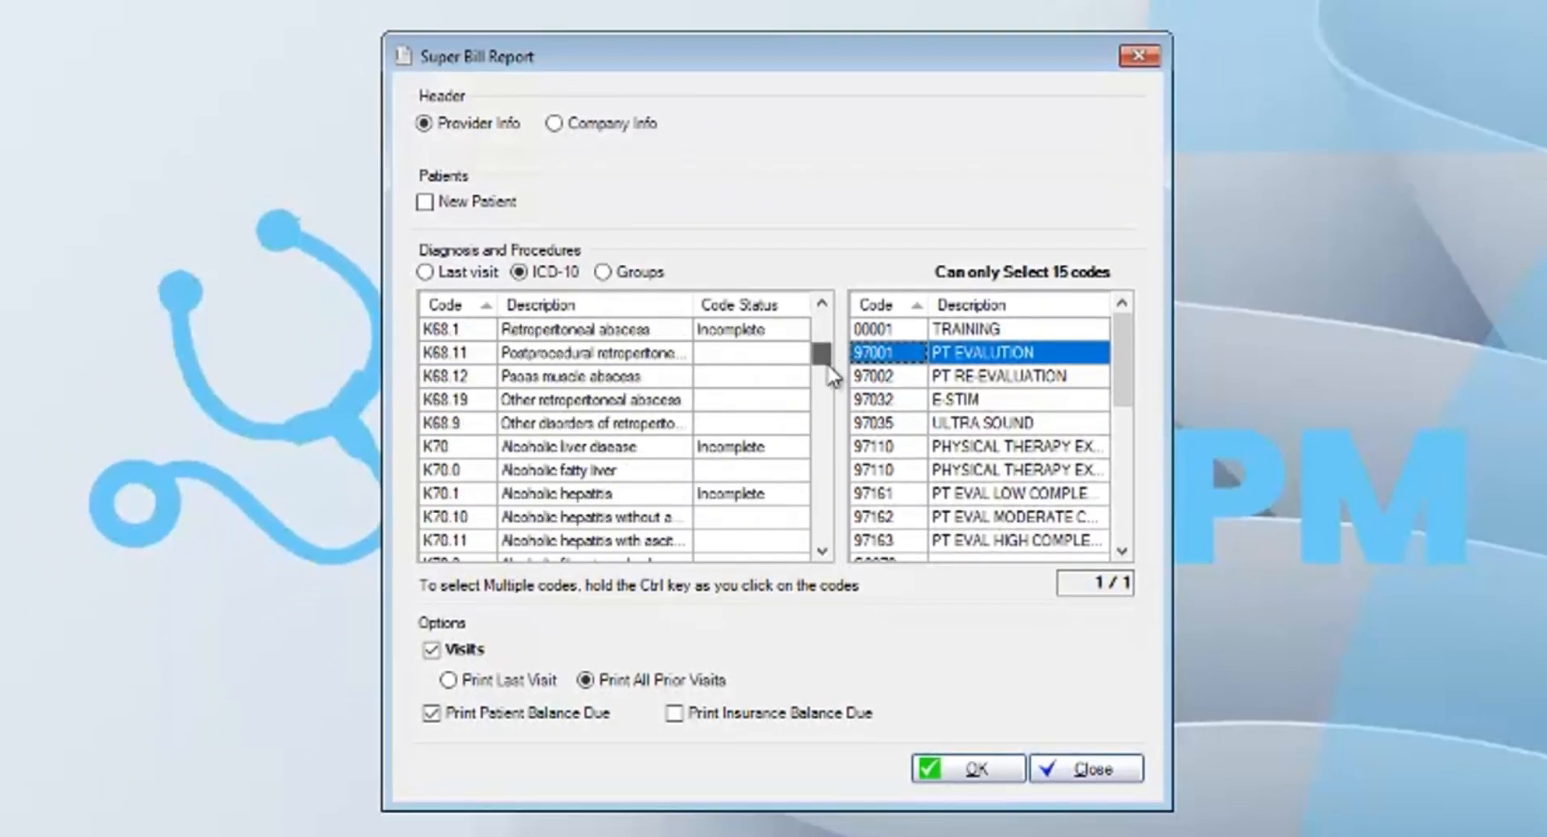
pyautogui.click(560, 423)
pyautogui.scroll(-10, 594, 453)
pyautogui.keyDown('ctrl'); pyautogui.click(592, 422); pyautogui.keyUp('ctrl')
pyautogui.keyDown('ctrl'); pyautogui.click(592, 352); pyautogui.keyUp('ctrl')
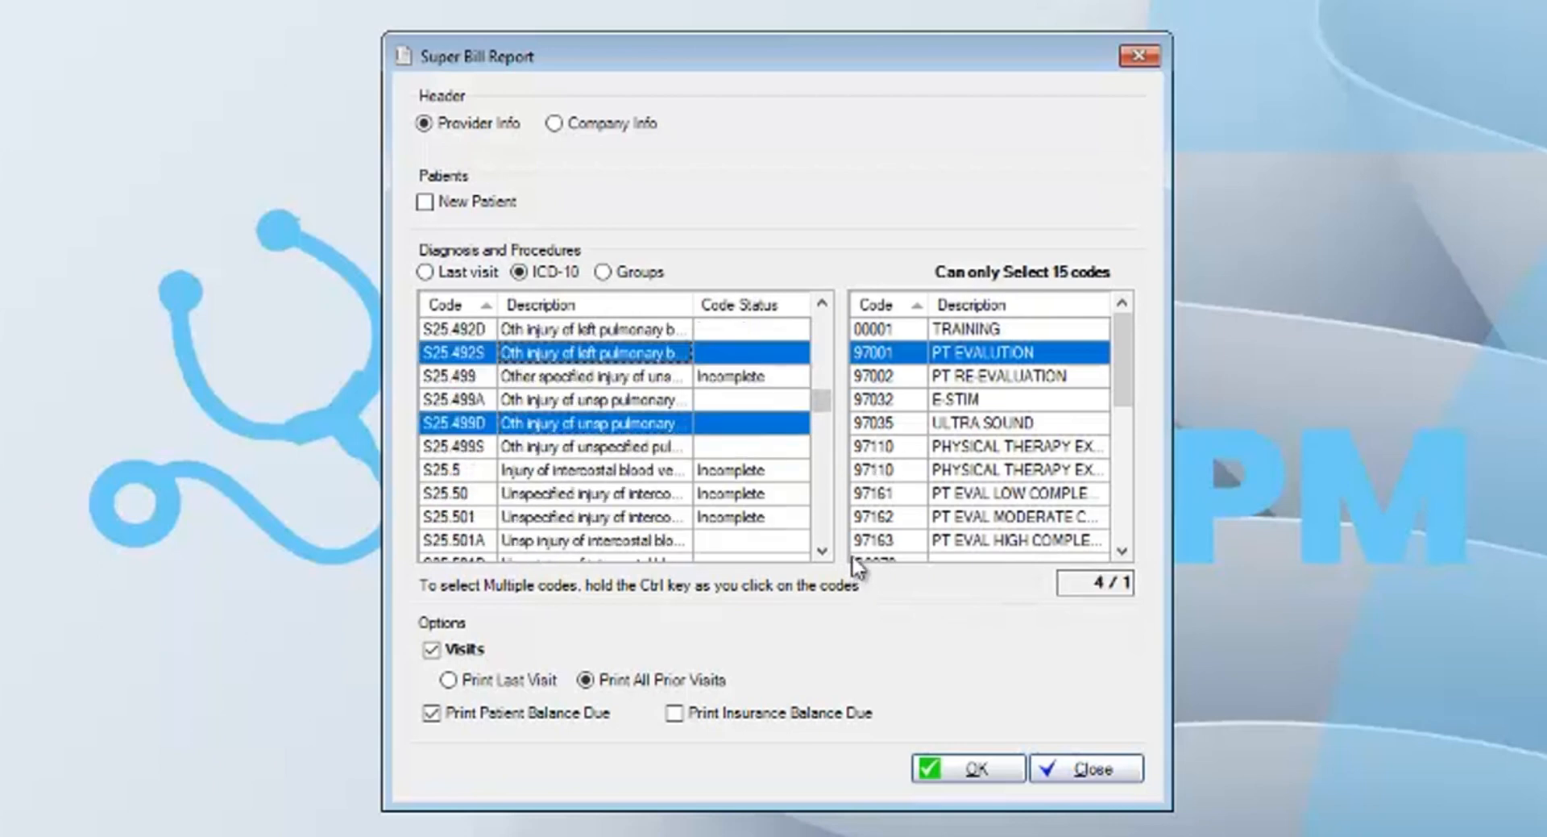
# Add procedures 97032, the second 97110 entry and 97163 to the super bill's procedure selection
pyautogui.keyDown('ctrl'); pyautogui.click(957, 469); pyautogui.keyUp('ctrl')
pyautogui.keyDown('ctrl'); pyautogui.click(959, 399); pyautogui.keyUp('ctrl')
pyautogui.keyDown('ctrl'); pyautogui.click(959, 539); pyautogui.keyUp('ctrl')
pyautogui.scroll(-2, 935, 470)
# Extend the super bill's diagnosis selection with codes S25.5, S25.501, T37.3X5S and T37.3X4S
pyautogui.keyDown('ctrl'); pyautogui.click(564, 469); pyautogui.keyUp('ctrl')
pyautogui.keyDown('ctrl'); pyautogui.click(564, 516); pyautogui.keyUp('ctrl')
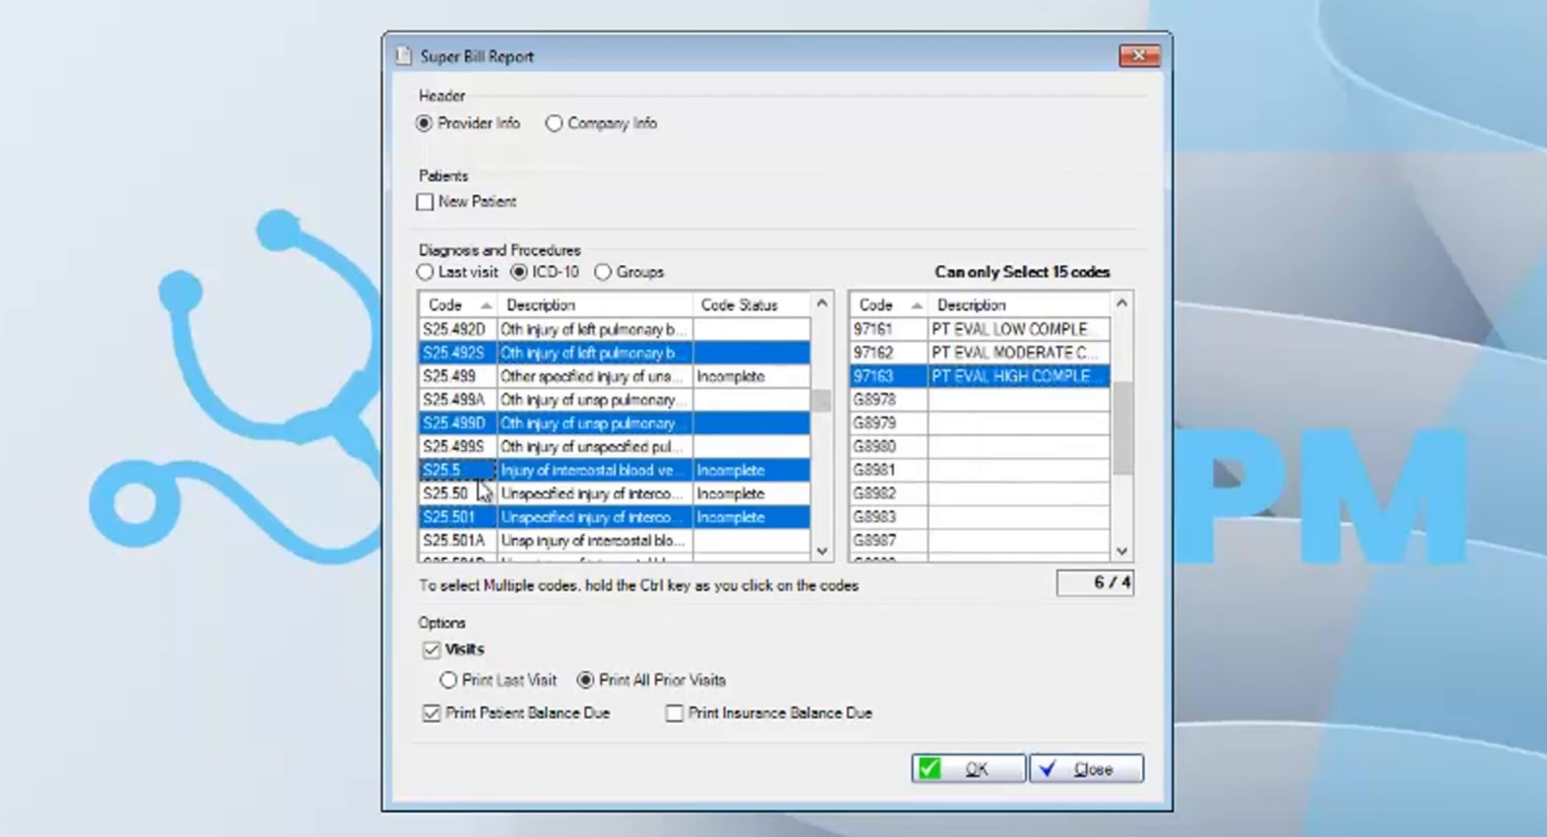
pyautogui.moveTo(821, 400); pyautogui.dragTo(820, 481)
pyautogui.keyDown('ctrl'); pyautogui.click(565, 469); pyautogui.keyUp('ctrl')
pyautogui.keyDown('ctrl'); pyautogui.click(470, 375); pyautogui.keyUp('ctrl')
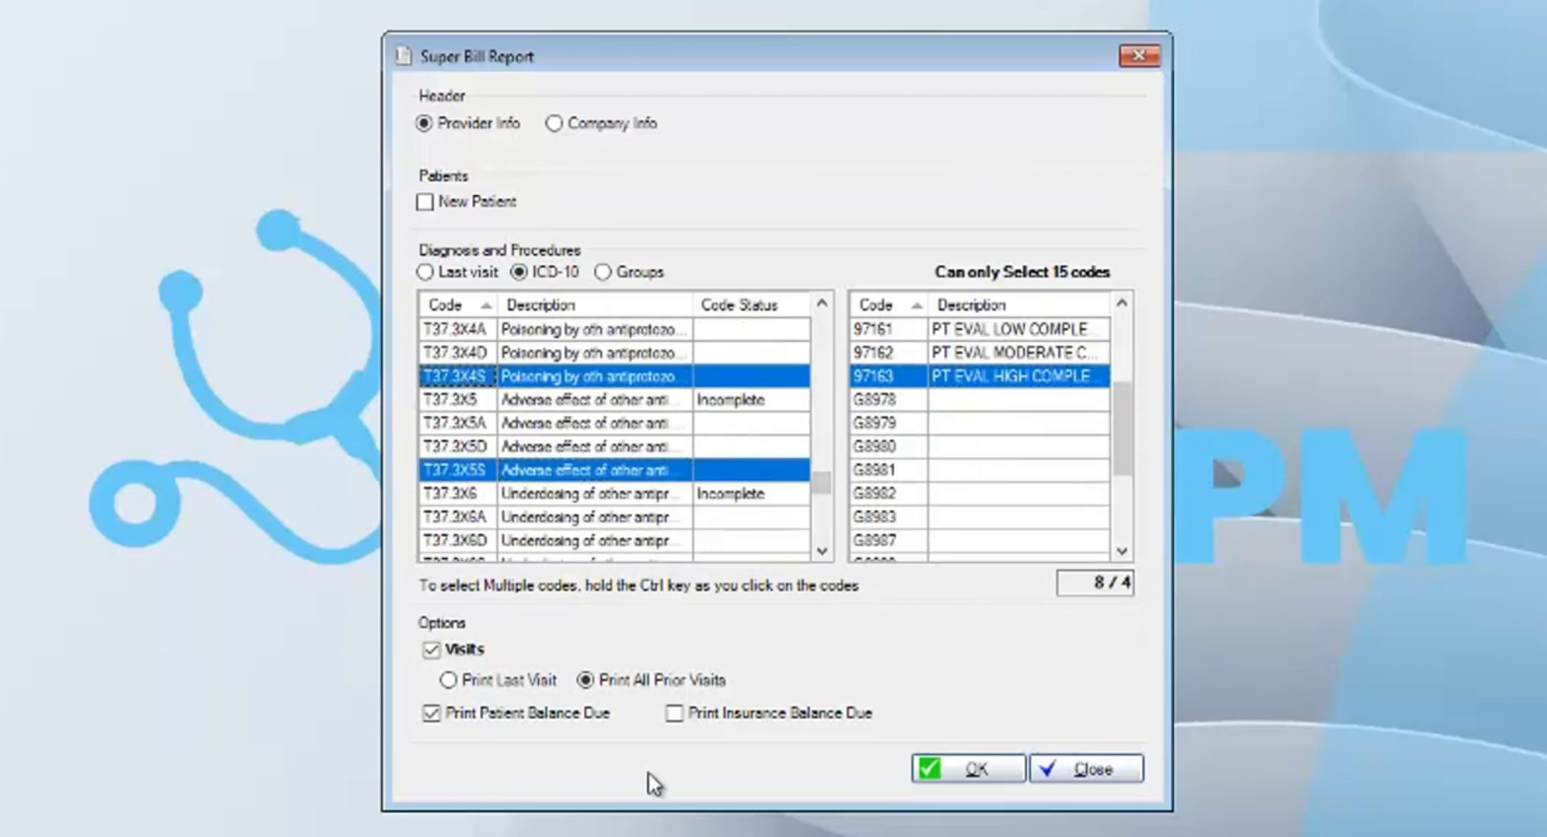
# Limit the super bill to the last visit and generate it for the first four patients in the list
pyautogui.click(449, 680)
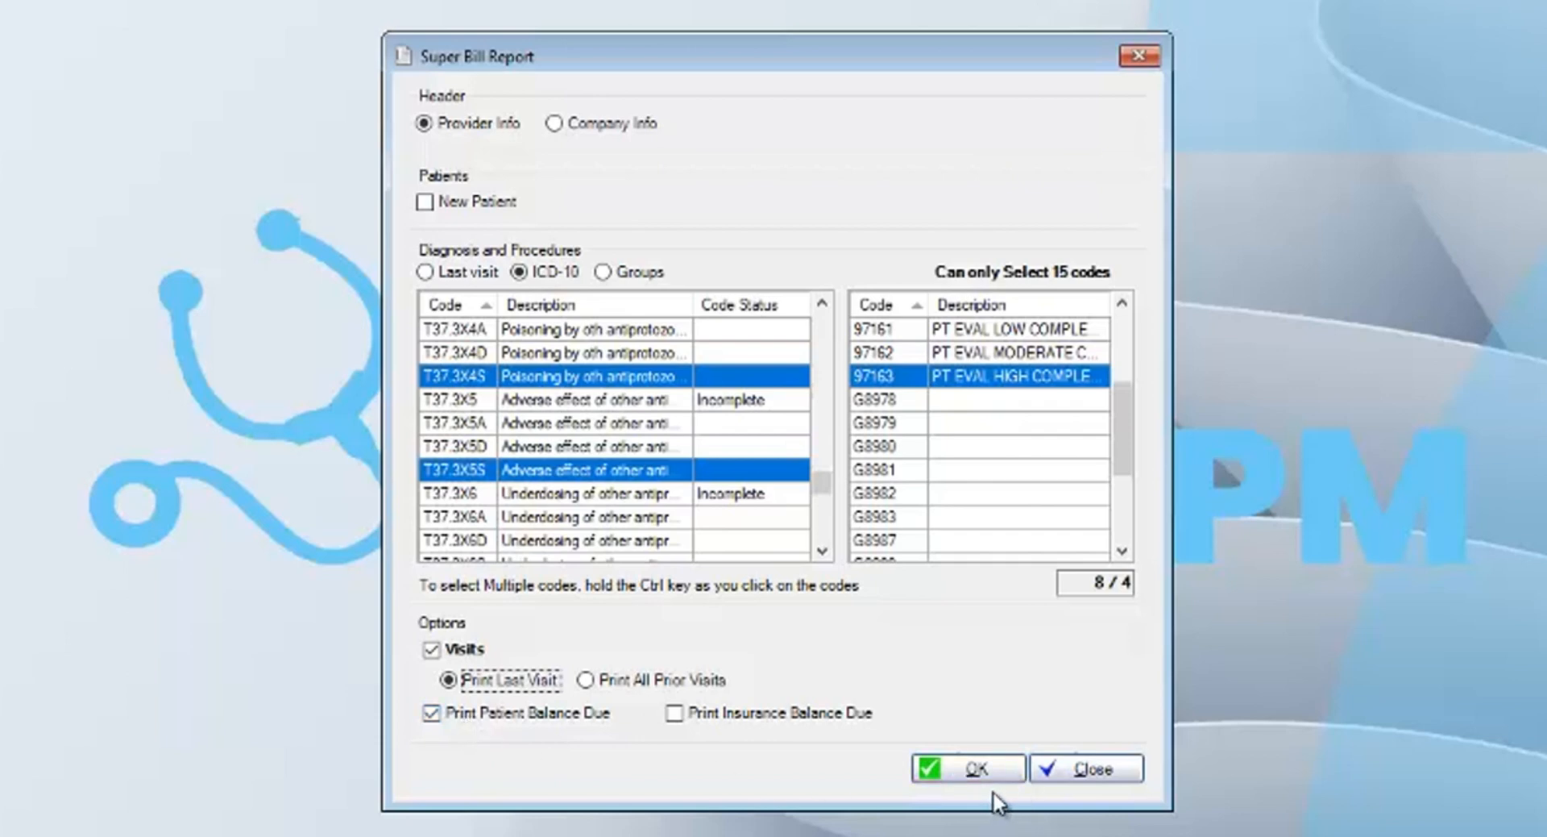
pyautogui.click(975, 770)
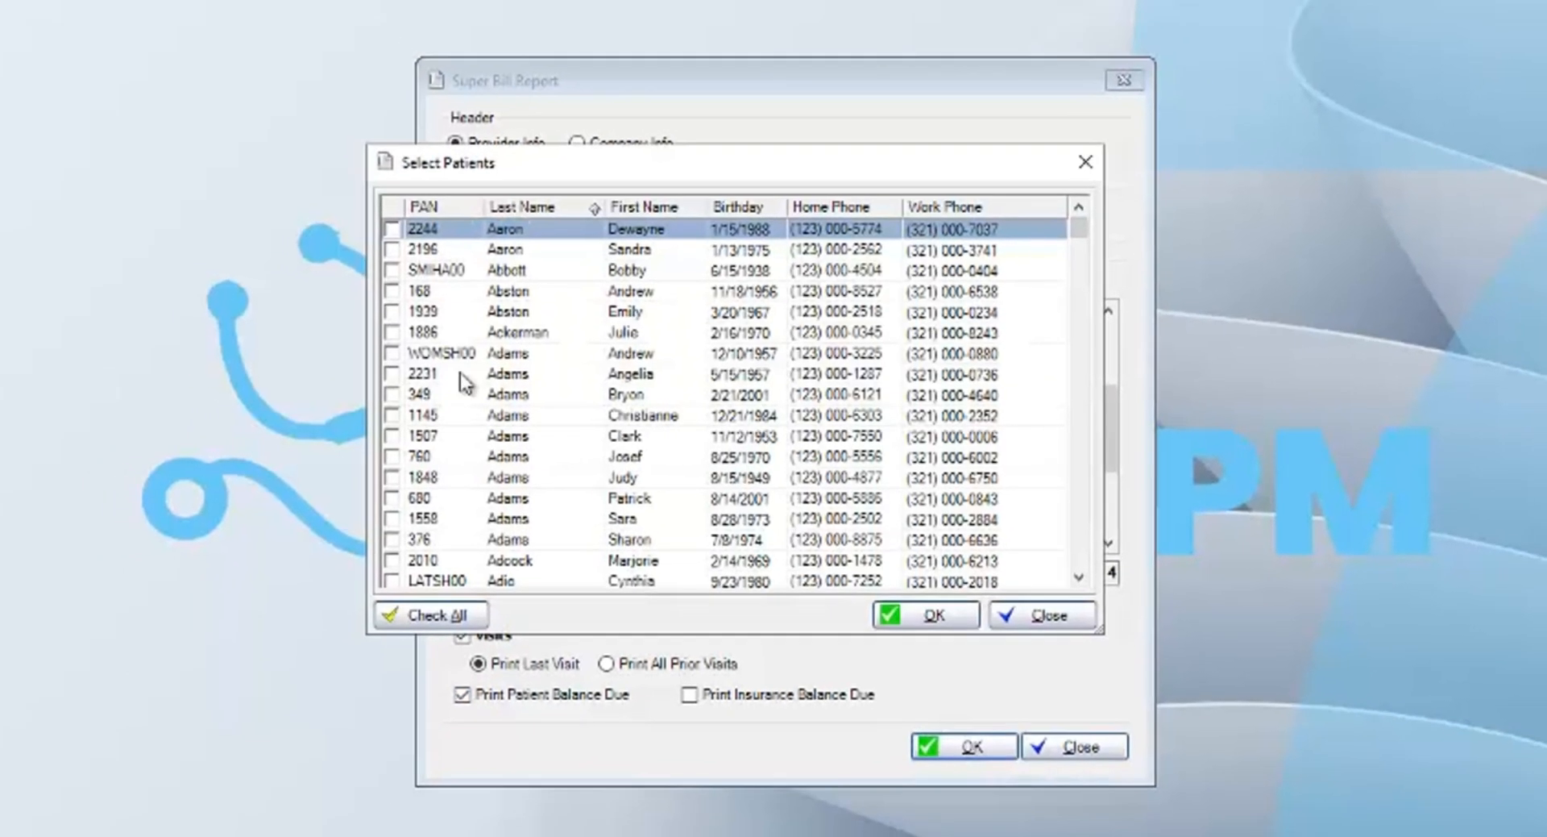
pyautogui.click(377, 224)
pyautogui.click(434, 265)
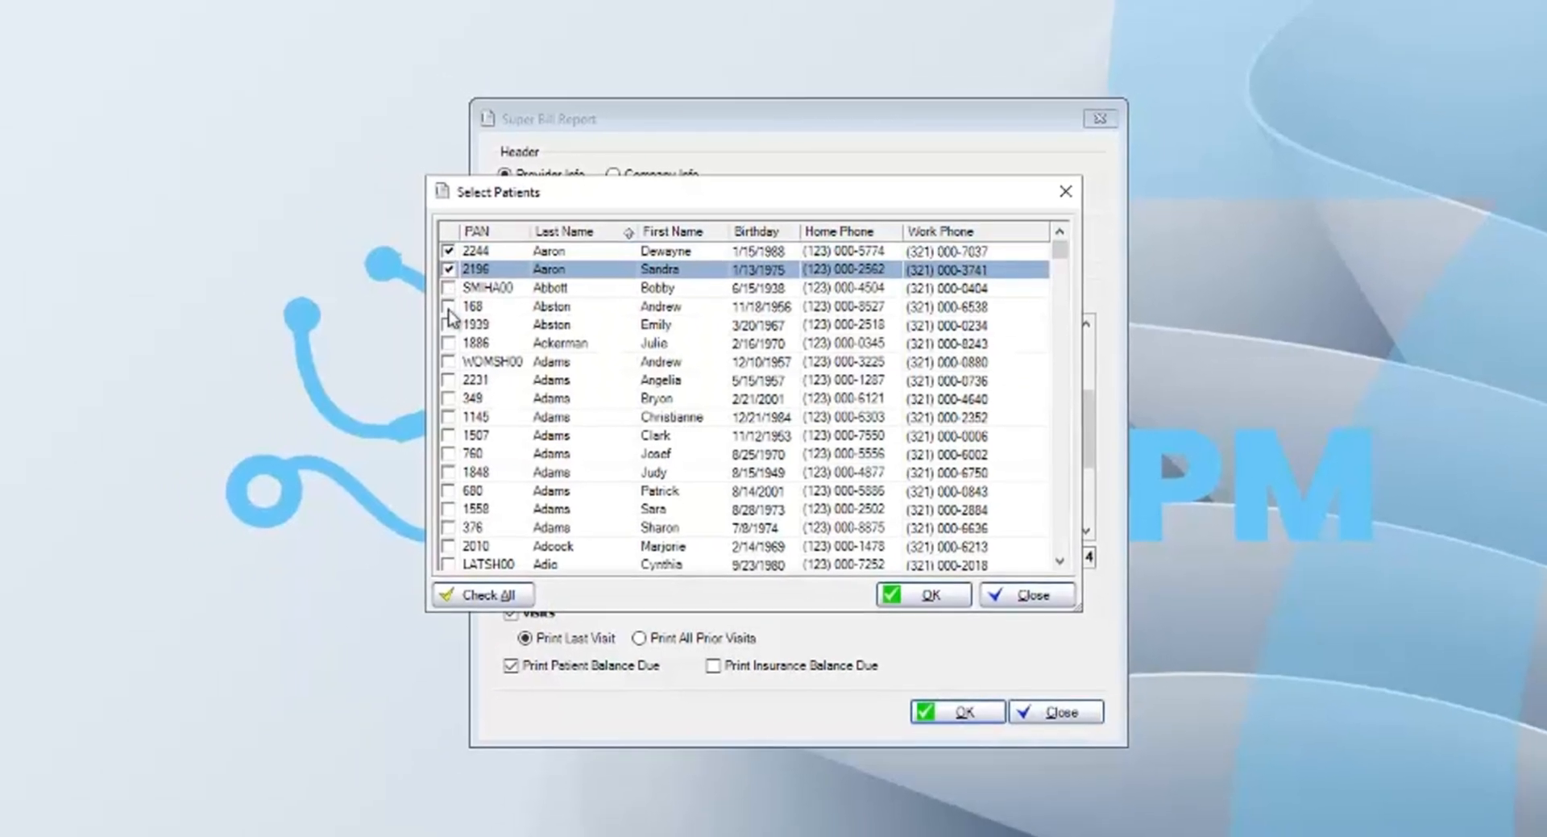
pyautogui.click(434, 283)
pyautogui.click(434, 303)
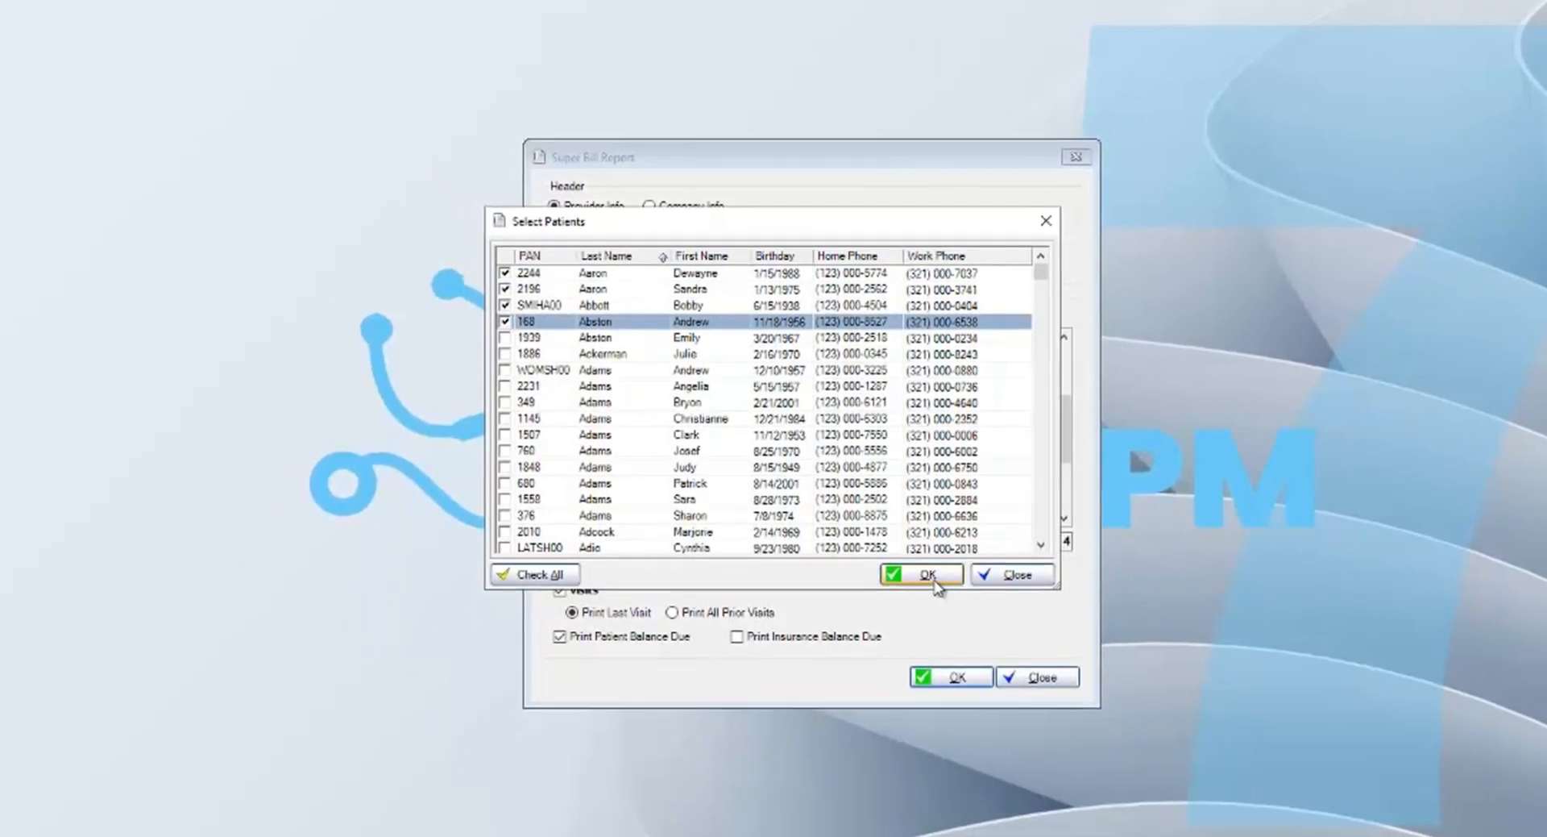
pyautogui.click(923, 580)
pyautogui.click(947, 650)
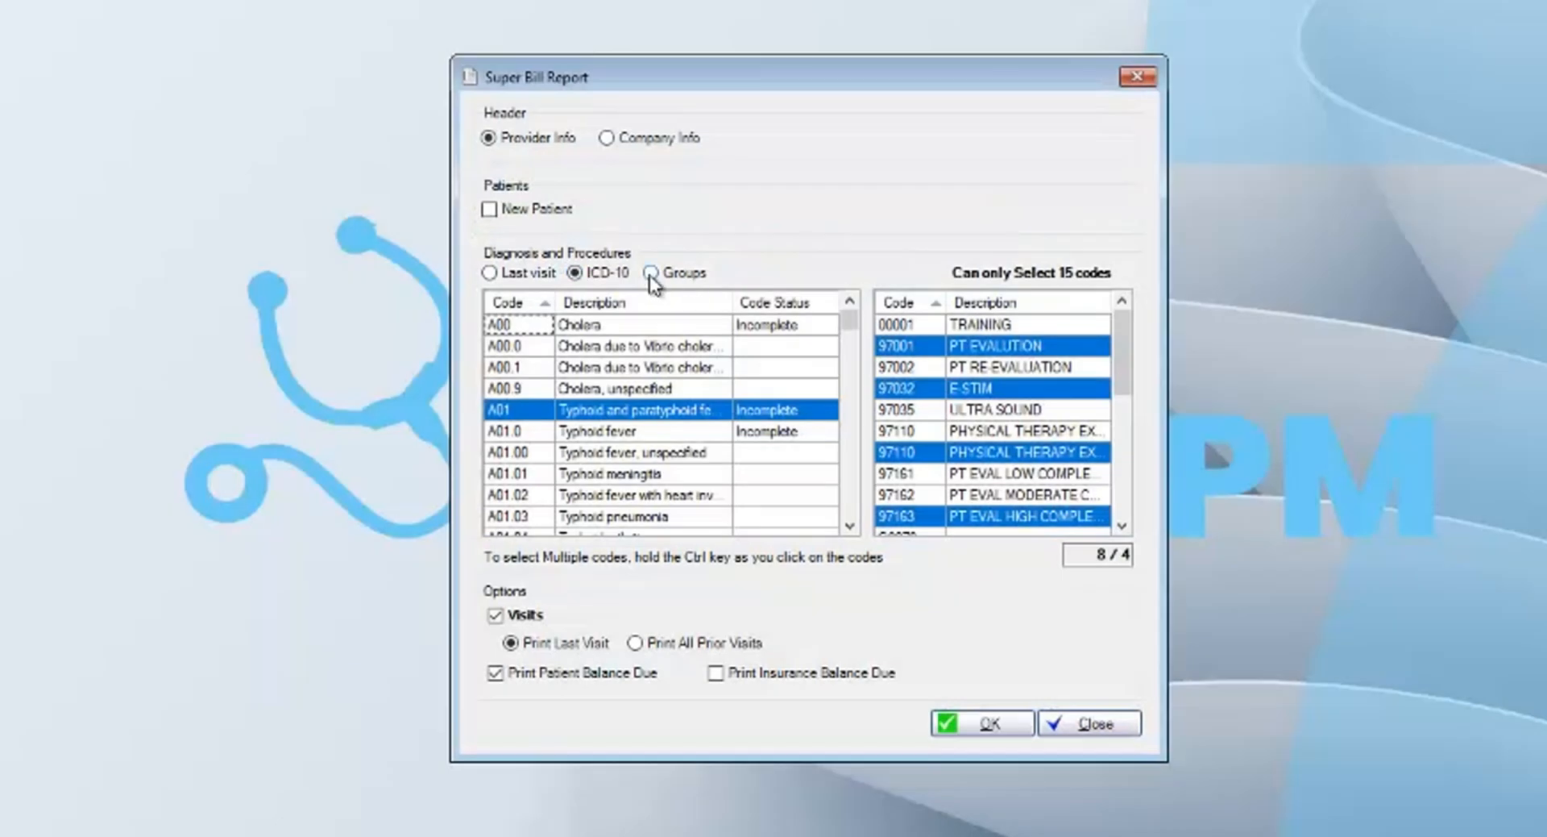
# Switch the super bill's codes to Groups and select only diagnosis groups DEMO and DEMO2 and procedure group SAMPL
pyautogui.click(650, 272)
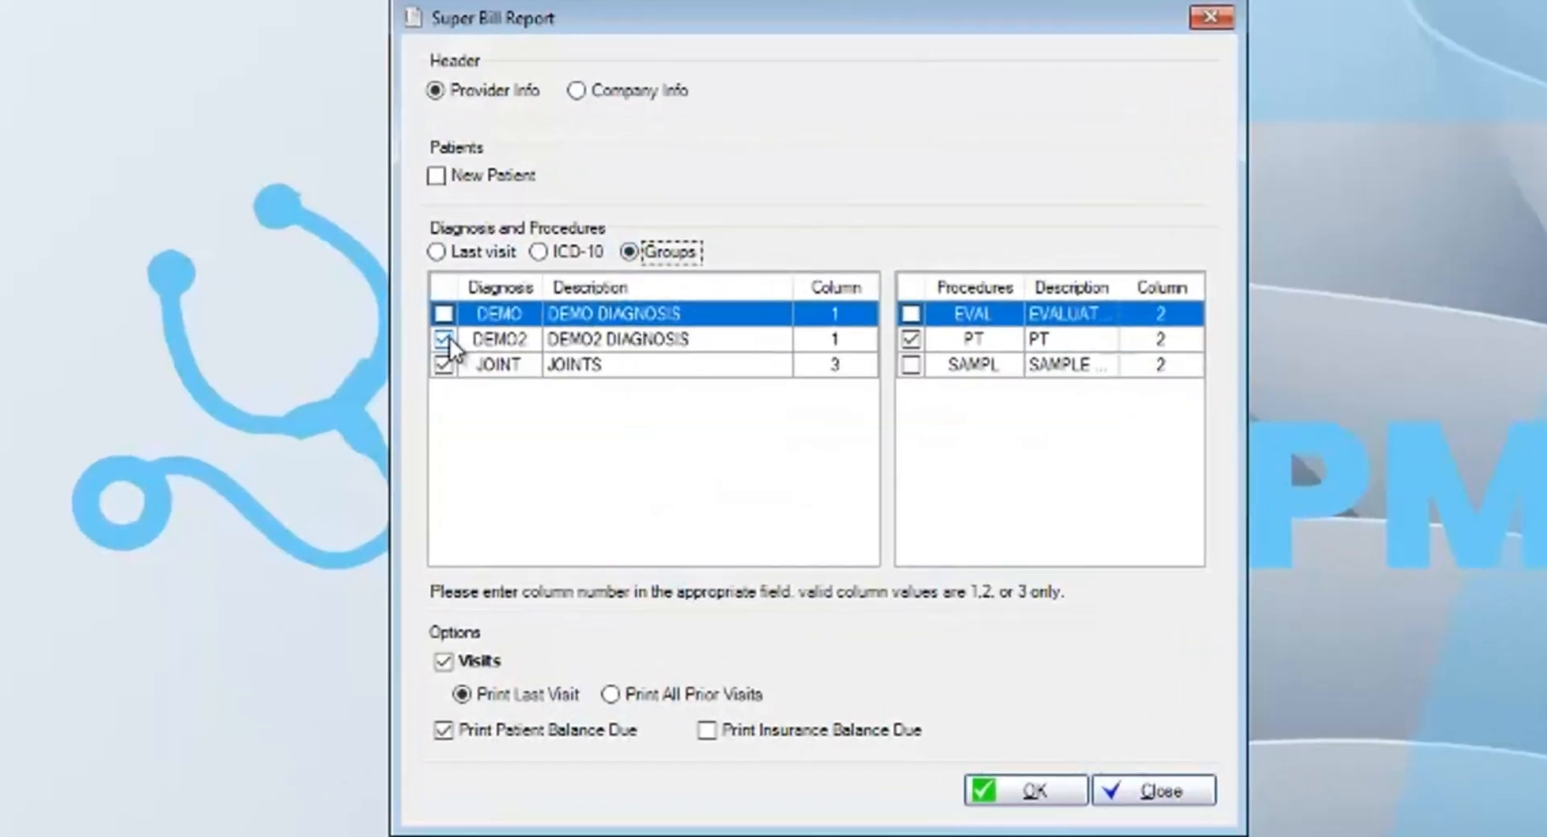
pyautogui.click(495, 345)
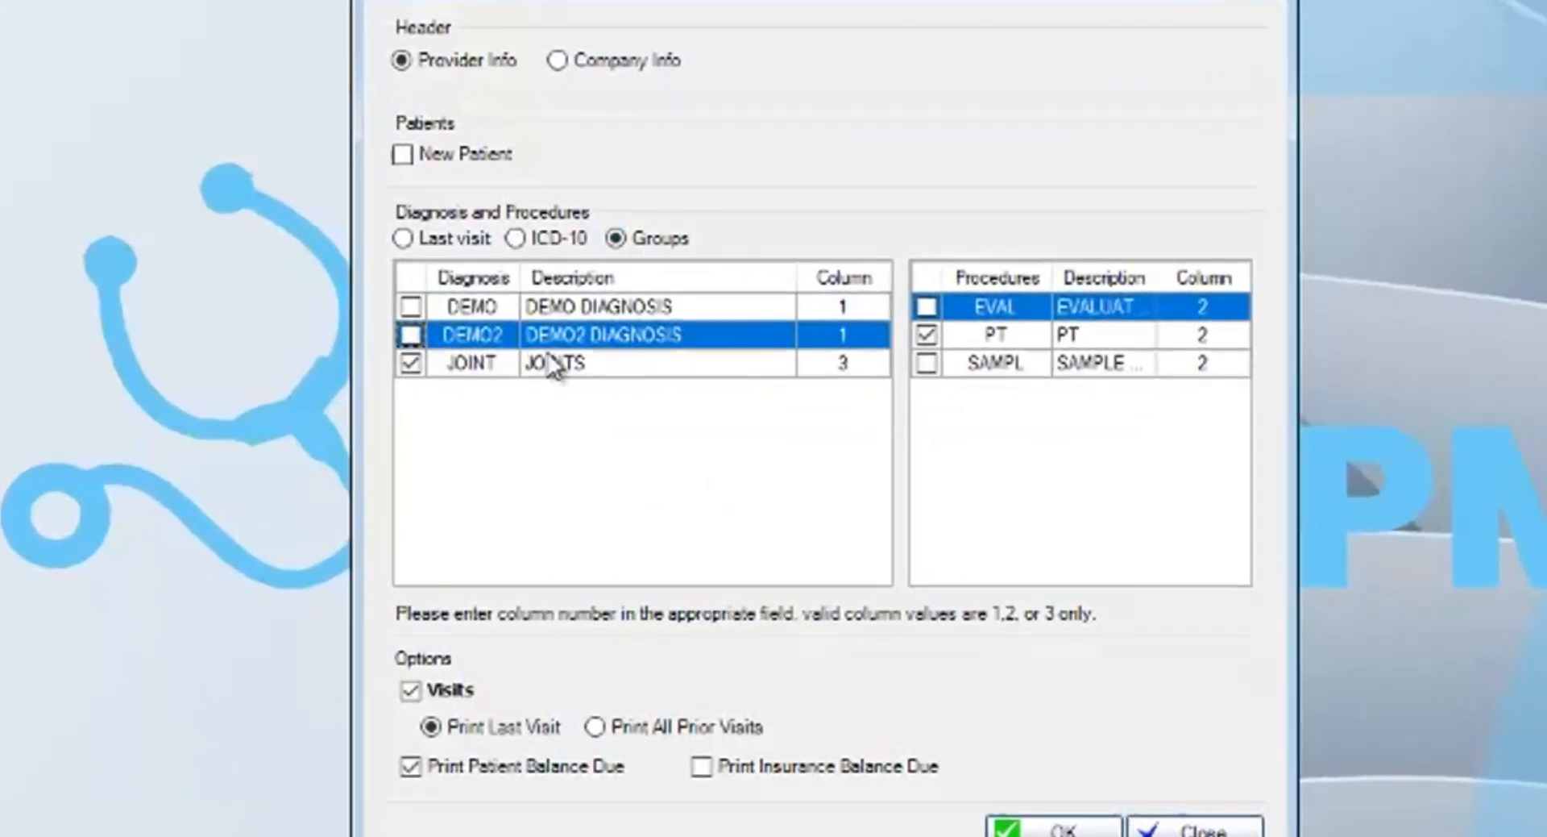
pyautogui.click(926, 335)
pyautogui.click(411, 363)
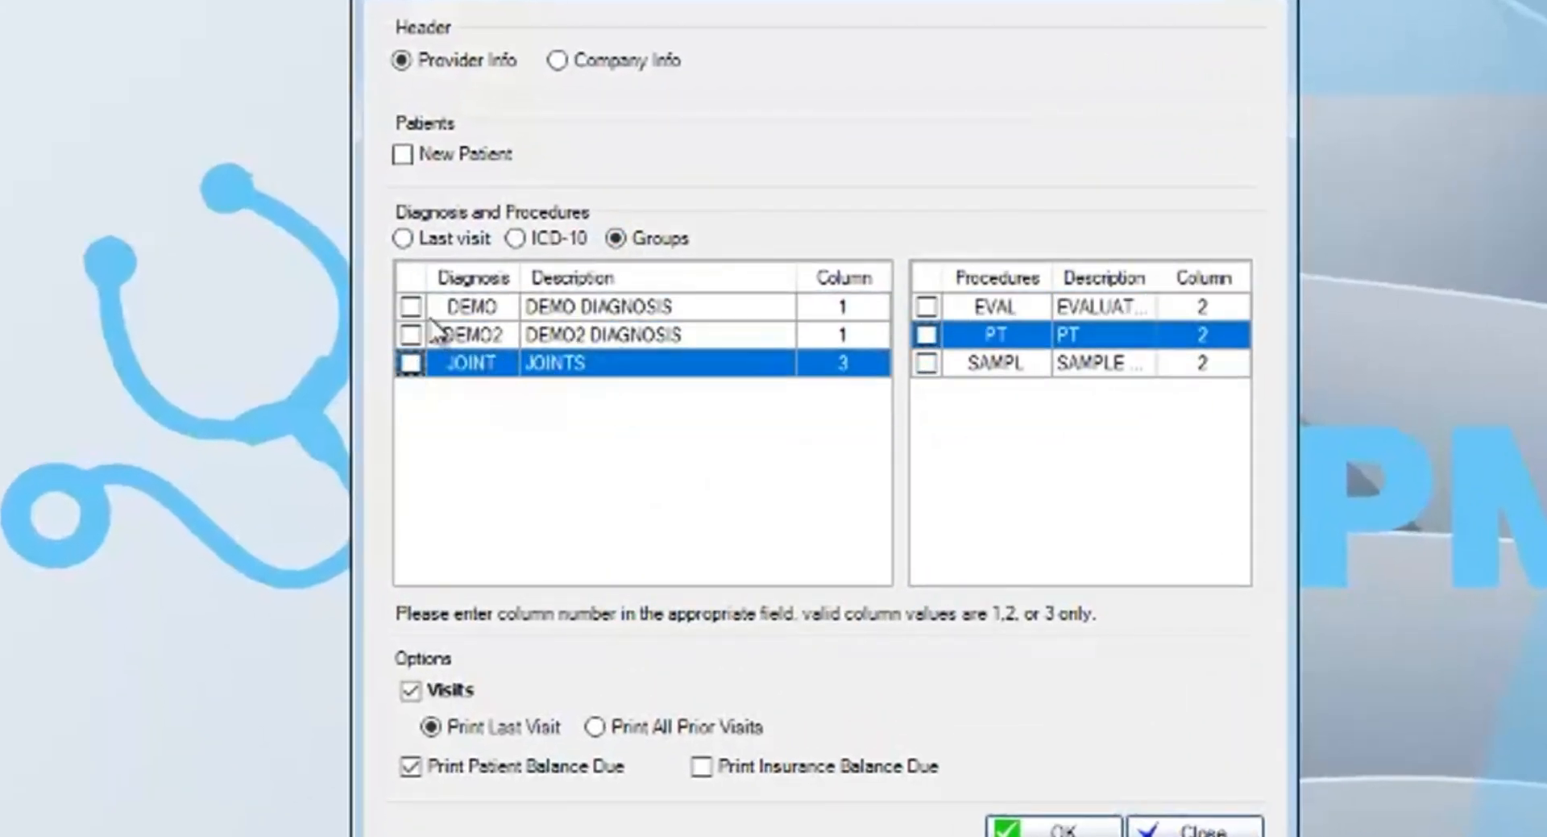
pyautogui.click(411, 307)
pyautogui.click(411, 333)
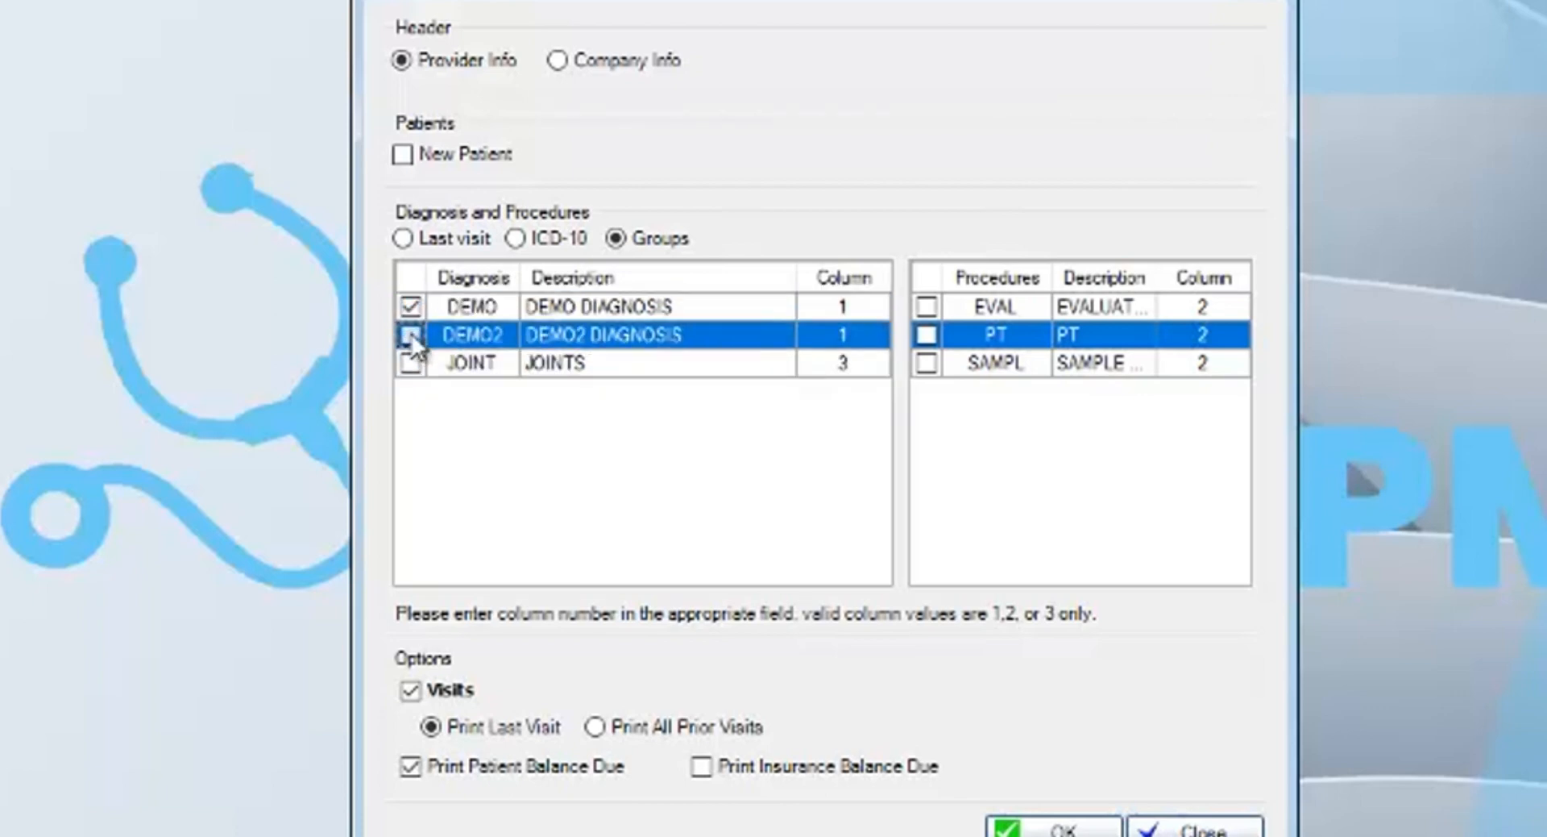
pyautogui.click(925, 366)
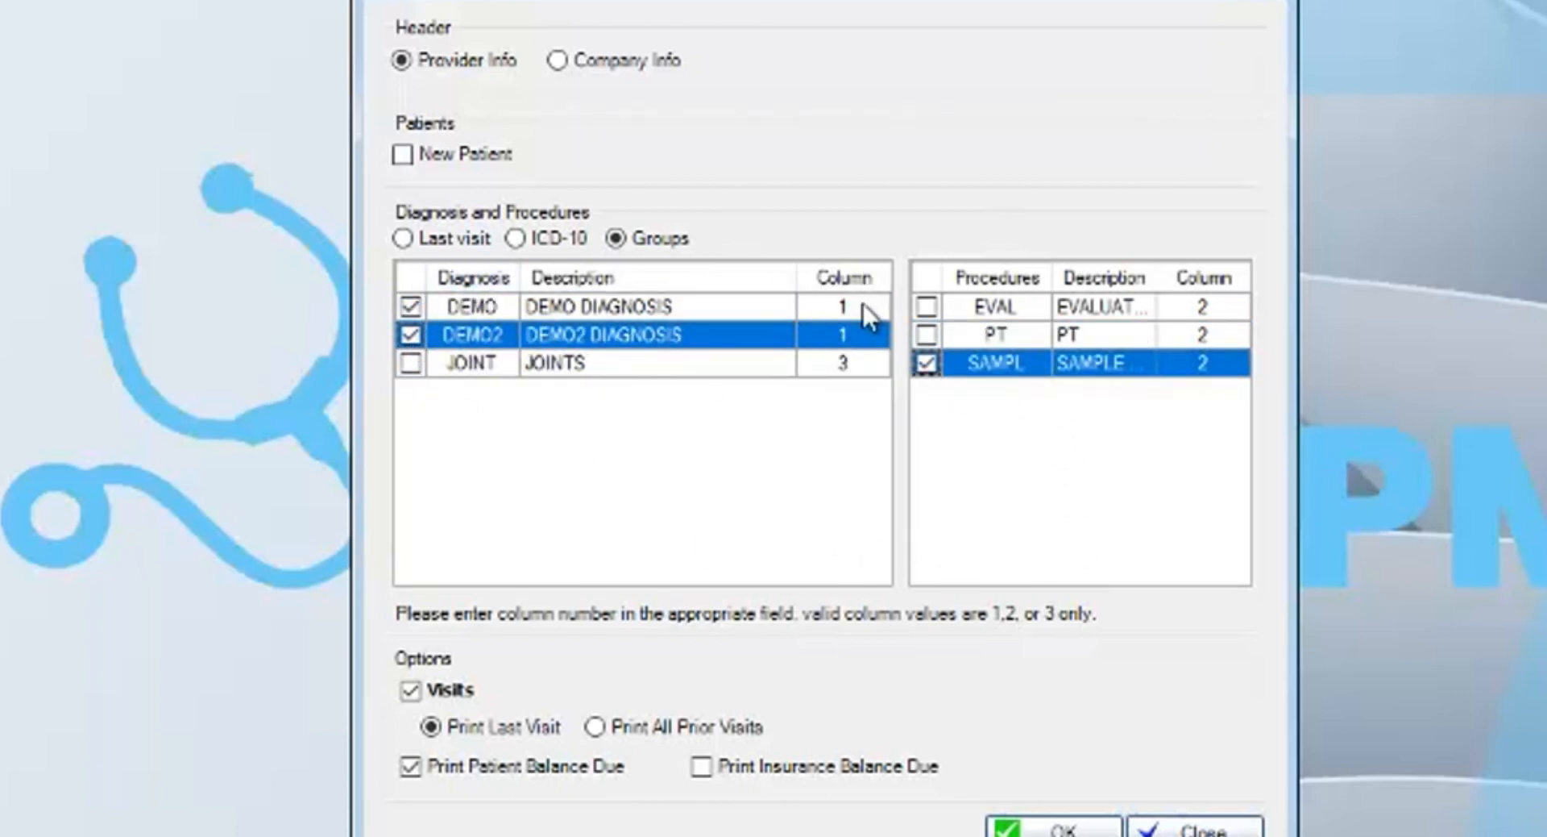
# Set the JOINT diagnosis group's column number to 1 and open the DEMO2 group's column number for editing
pyautogui.click(855, 365)
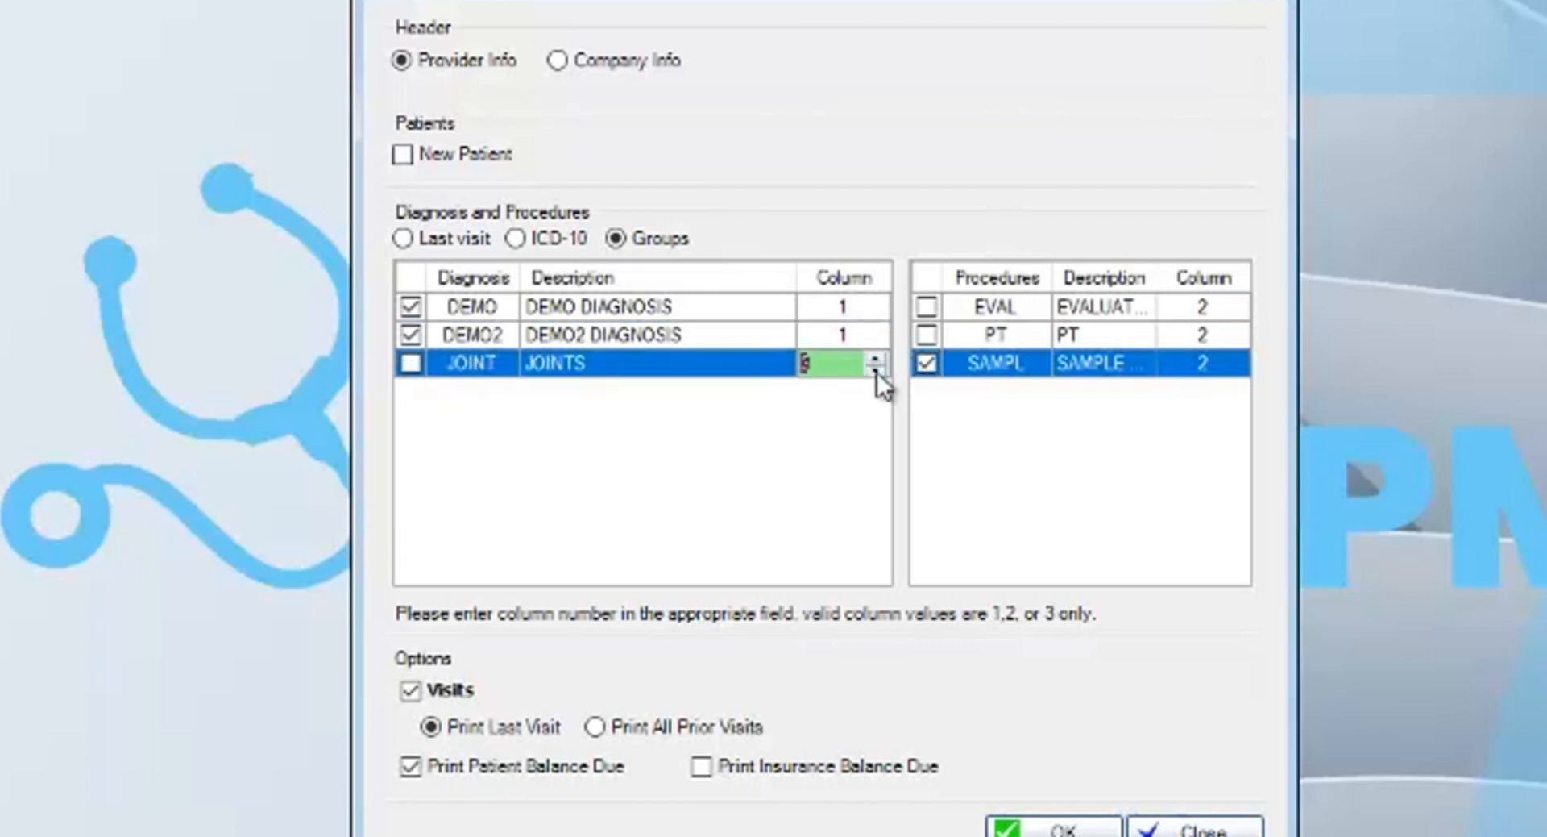
pyautogui.click(864, 305)
pyautogui.click(881, 330)
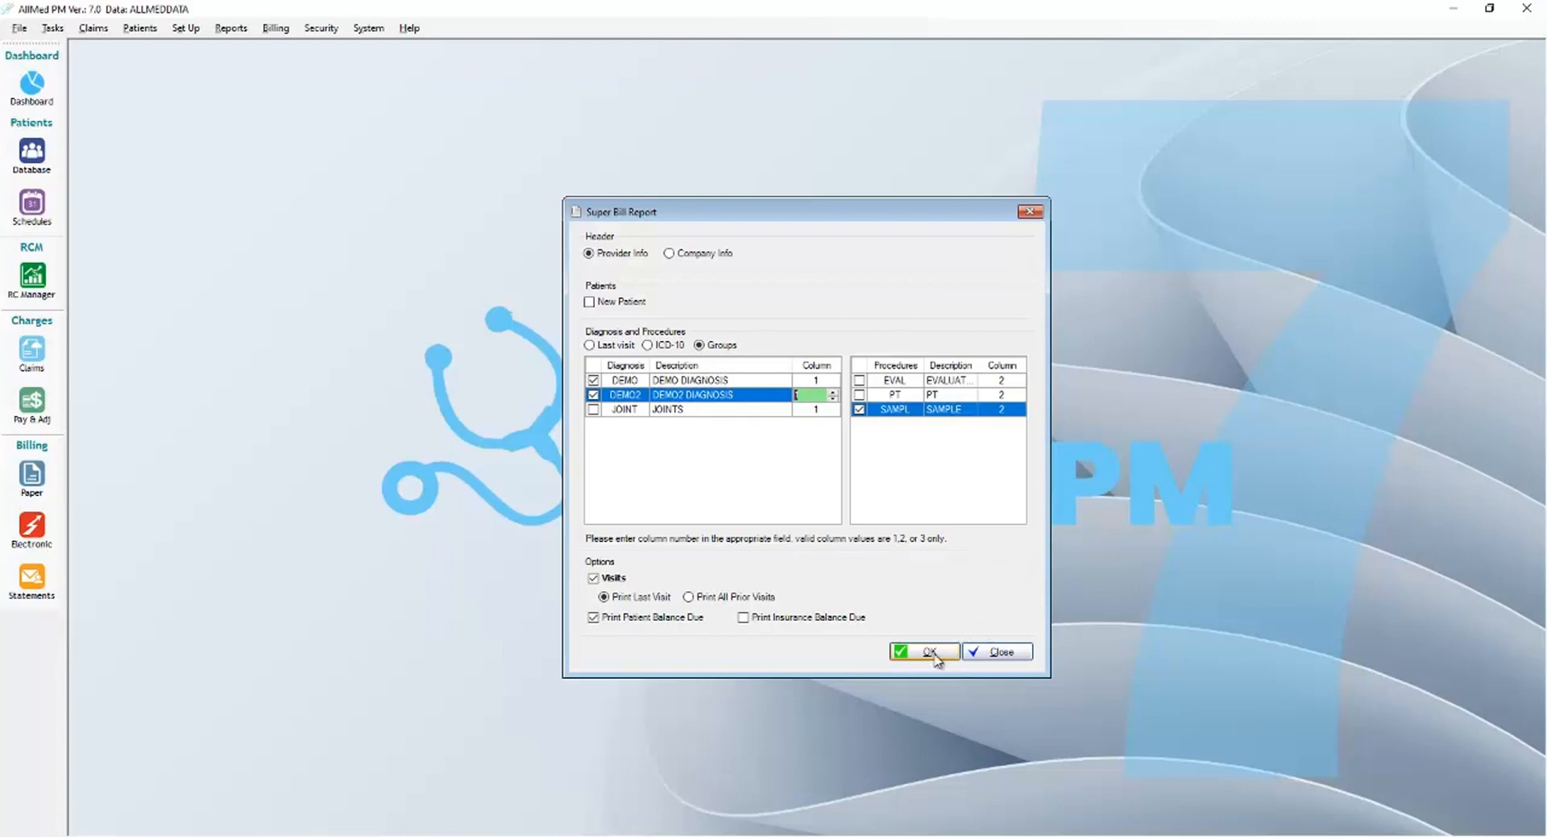
# Generate the group-based super bill for the second patient in the list
pyautogui.click(933, 655)
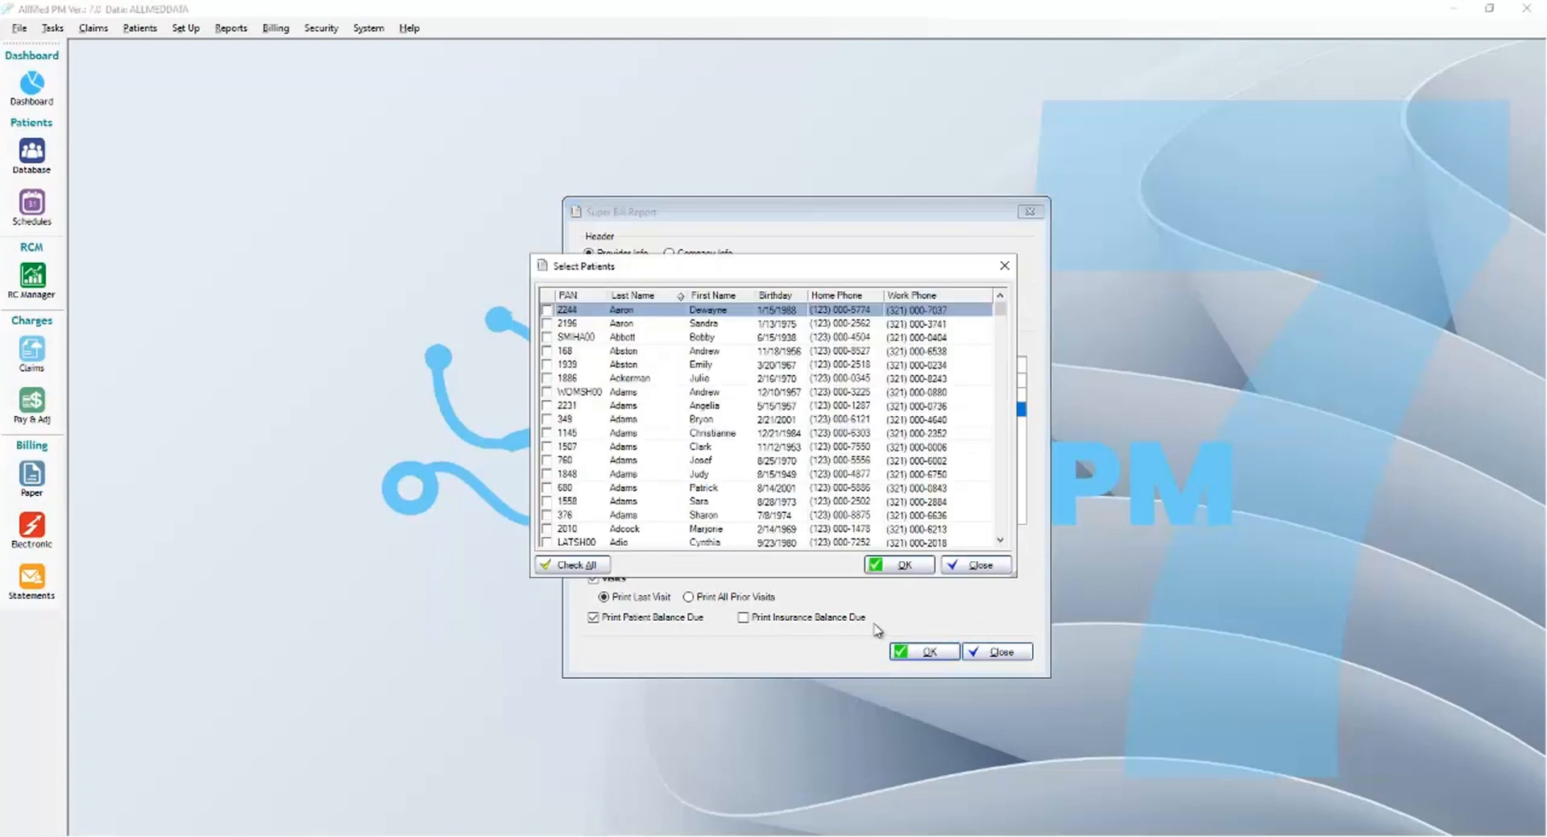
pyautogui.click(546, 324)
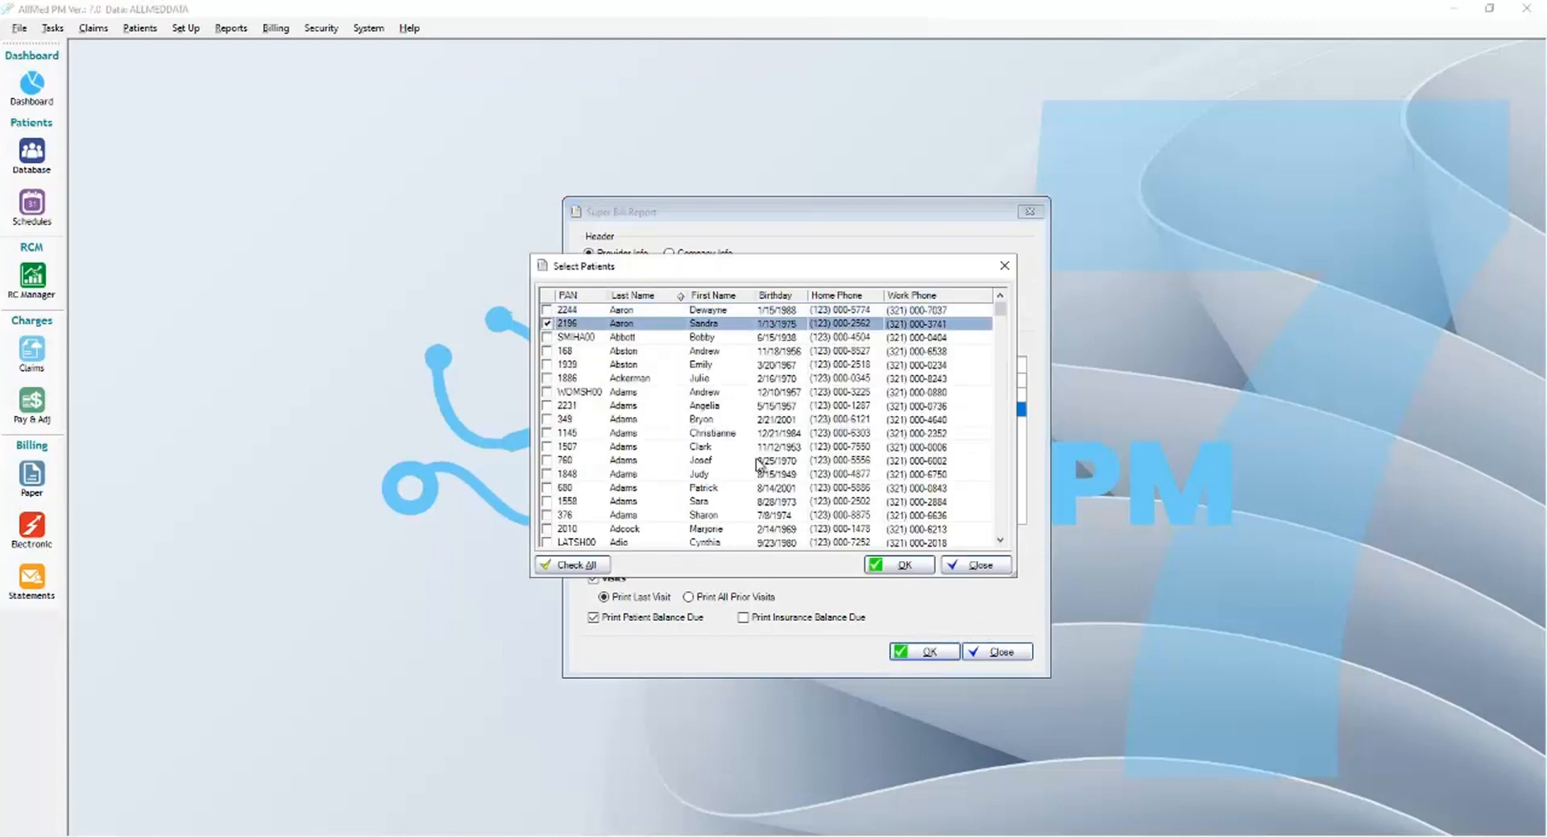
pyautogui.click(896, 565)
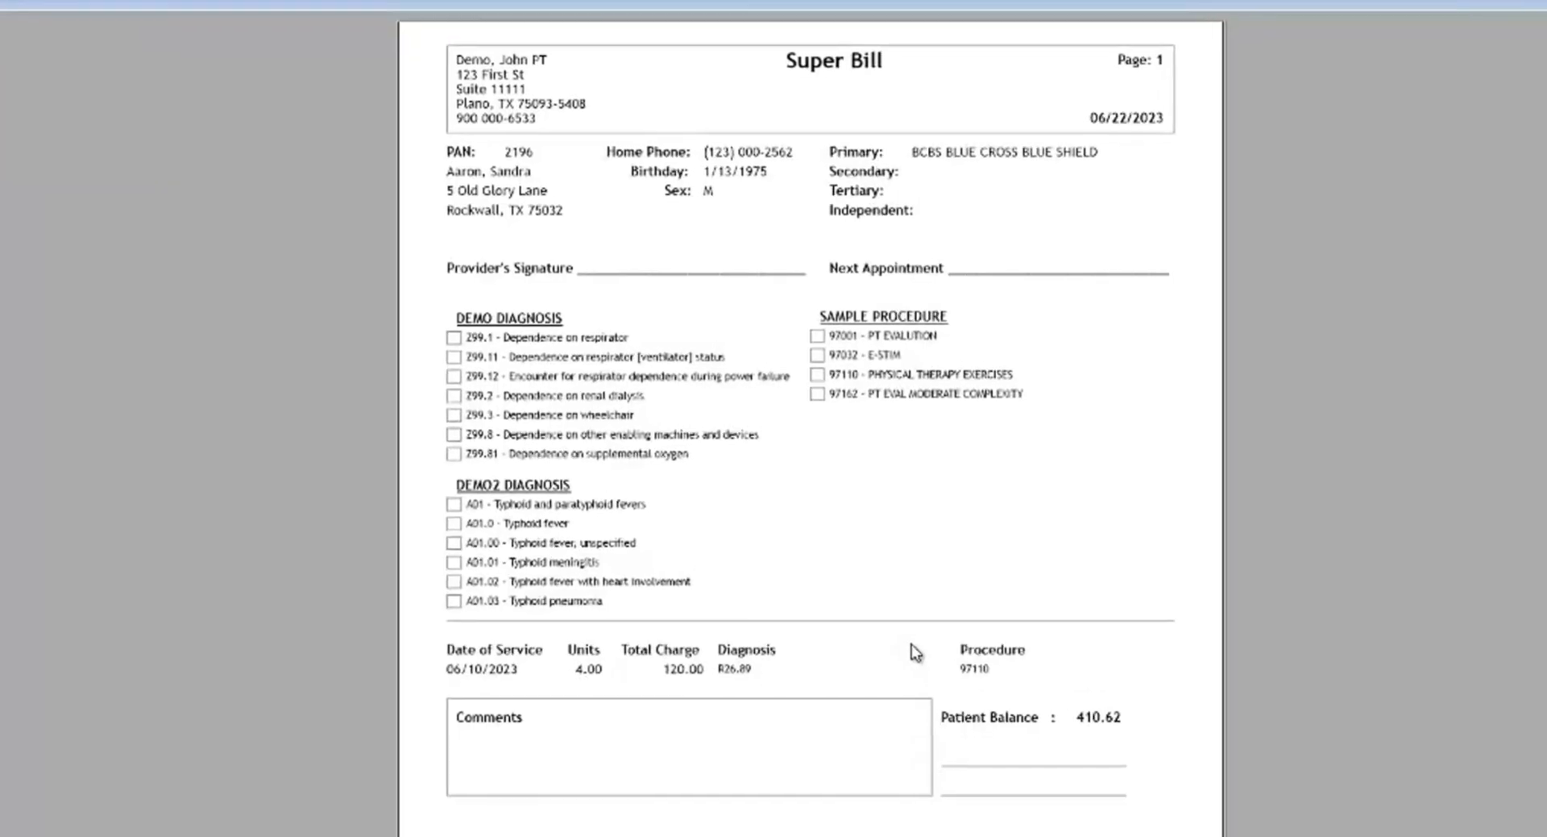